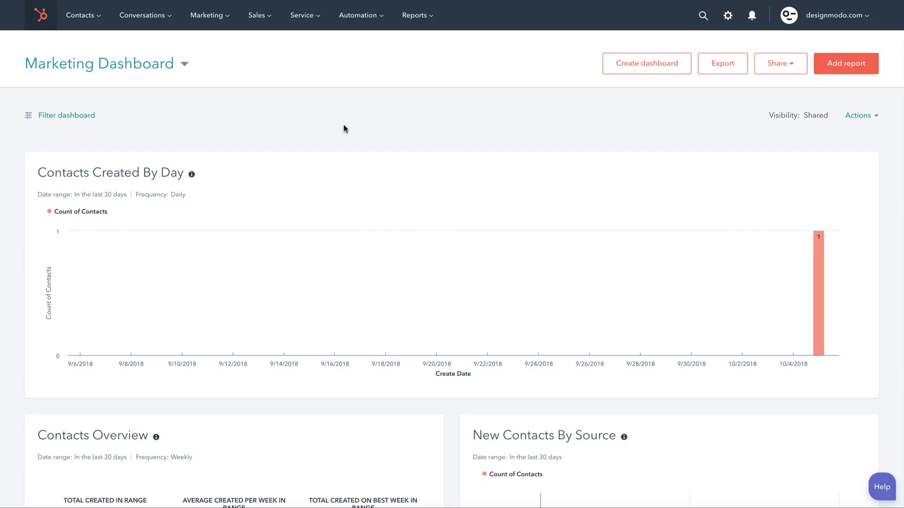
- Expand HubSpot's Marketing menu to show its files and templates options
click(207, 14)
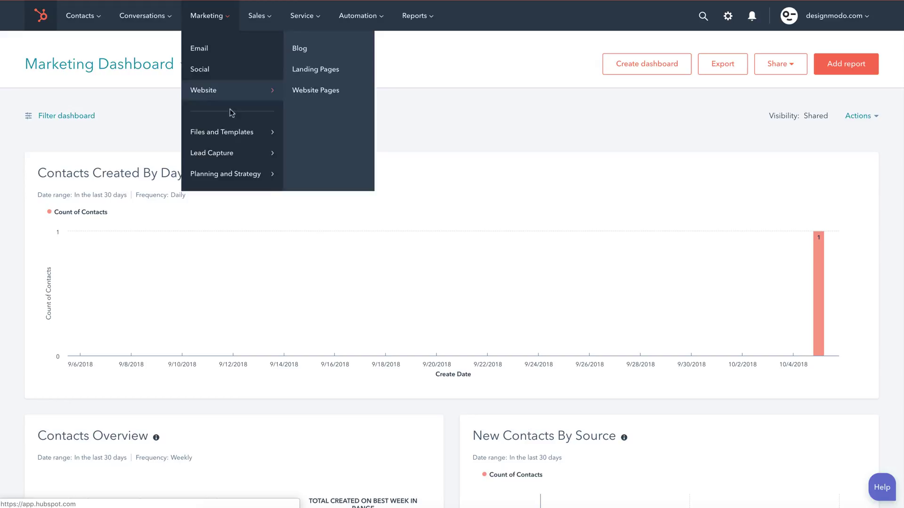
mouse_move(222, 132)
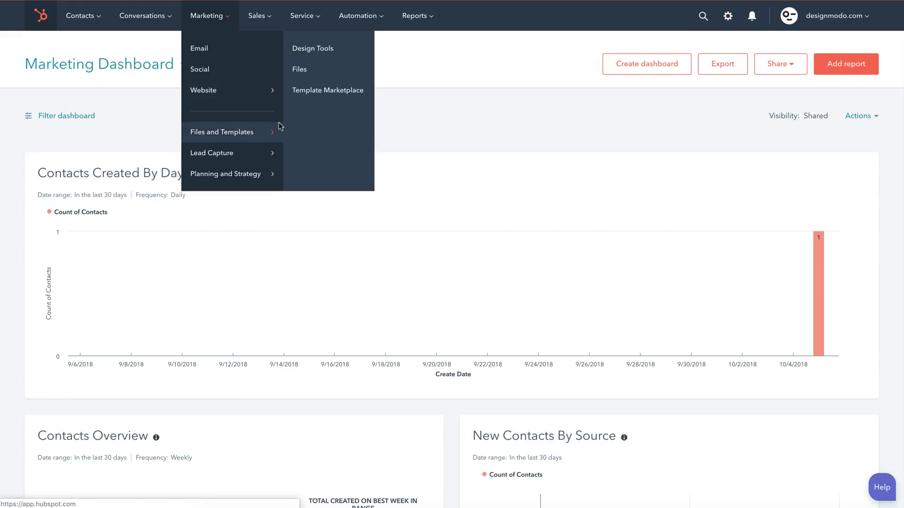
- In Design Tools, start a new HTML & HUBL coded file
click(325, 57)
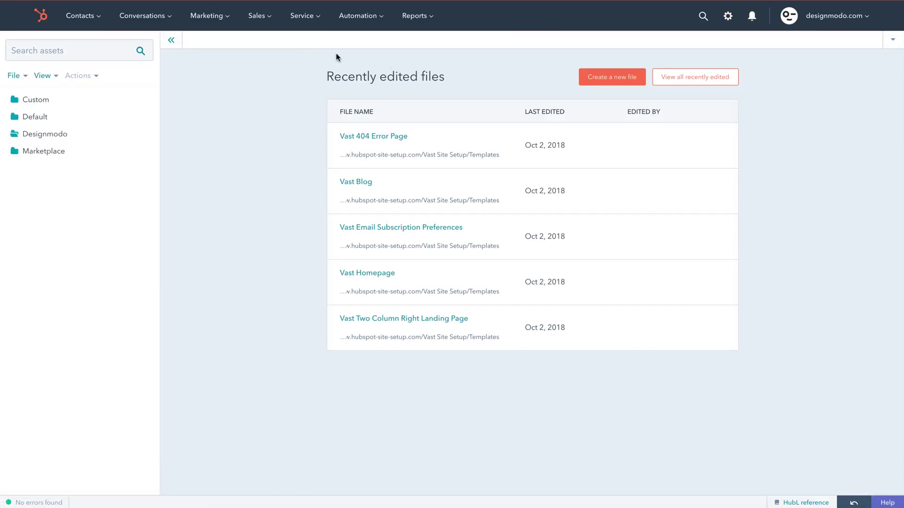
click(586, 78)
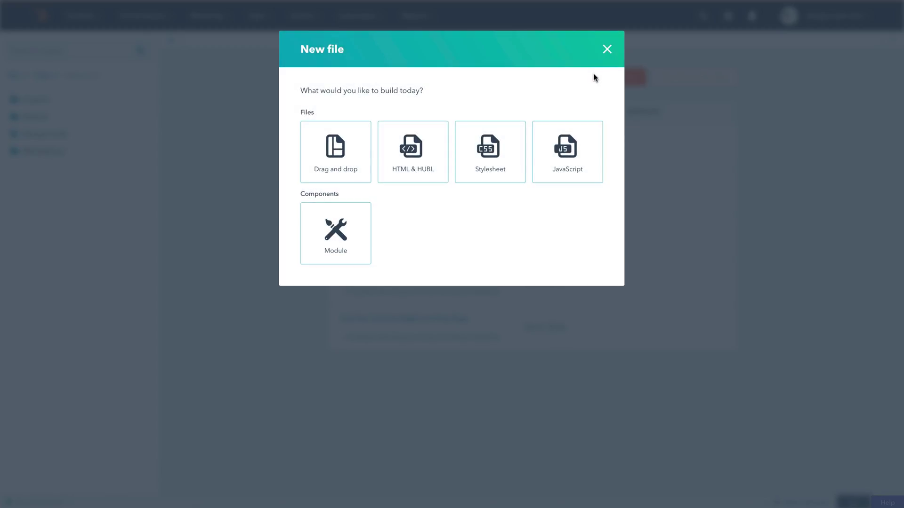
click(438, 140)
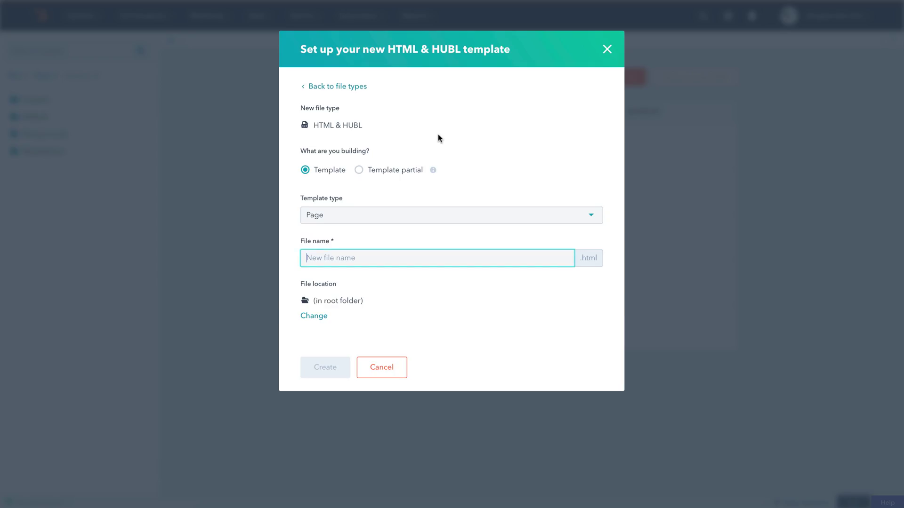
- Make it an Email template named 'index', located in the Designmodo folder
click(367, 214)
click(346, 237)
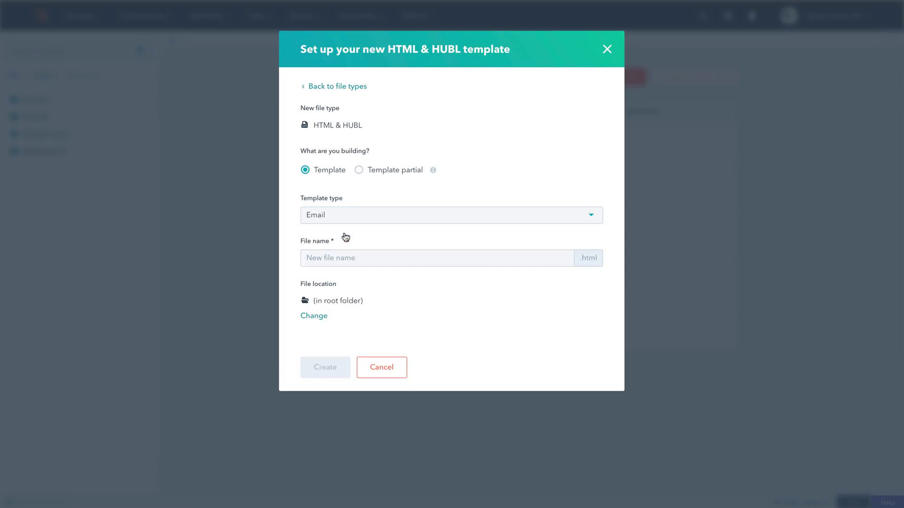
click(331, 260)
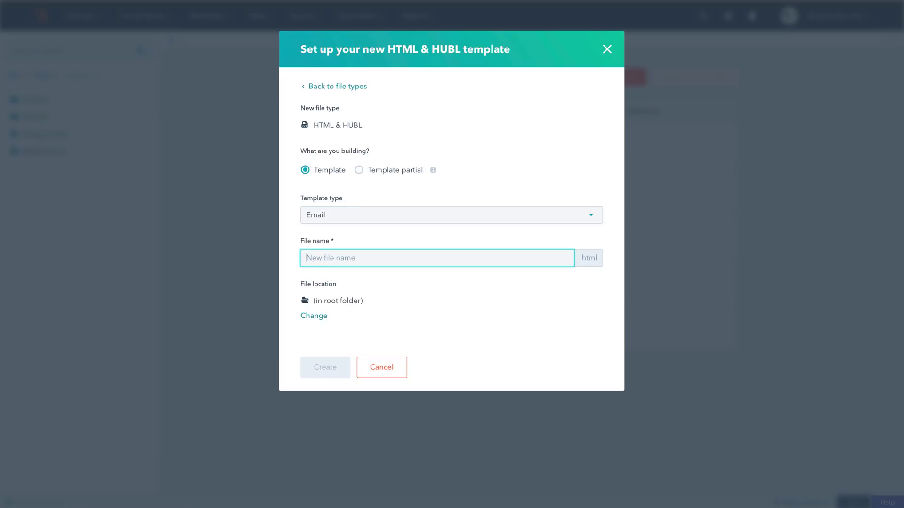
text(index)
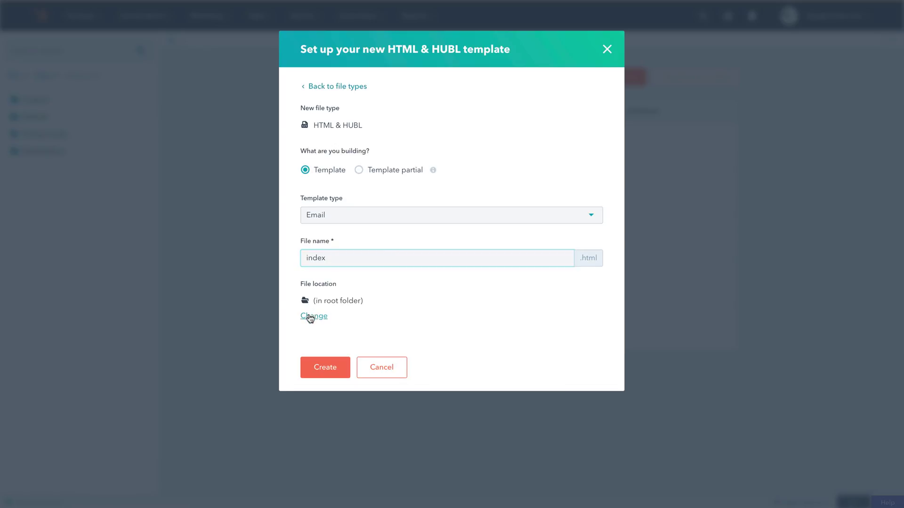
click(314, 316)
click(297, 190)
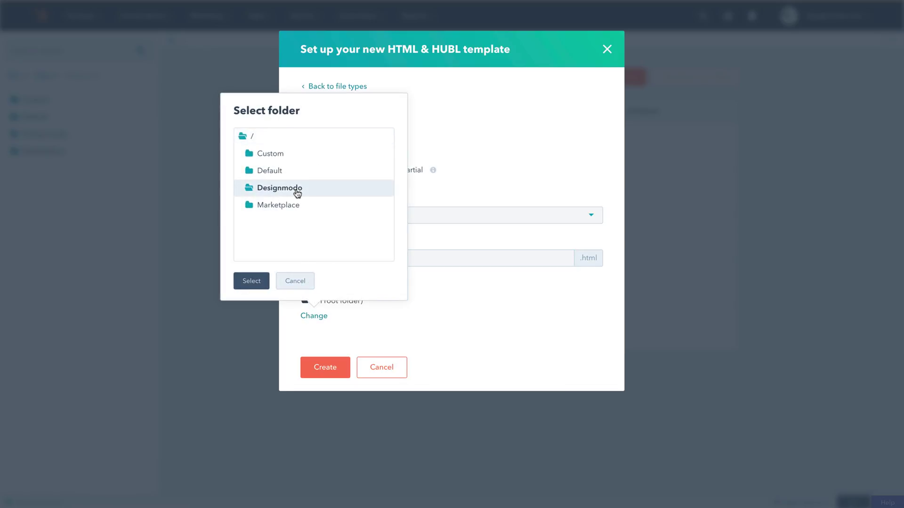
click(261, 281)
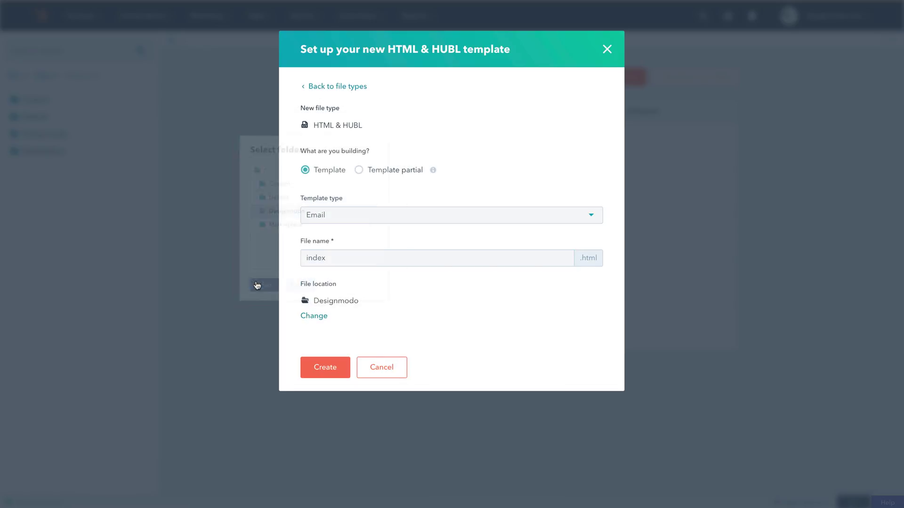
- Create index.html and highlight its footer address and unsubscribe link placeholders in the code
click(317, 367)
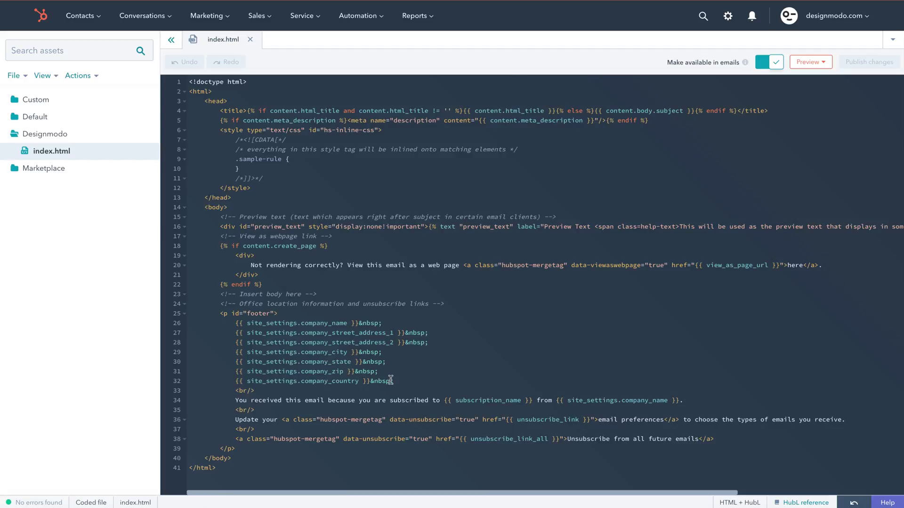
drag(393, 381, 236, 323)
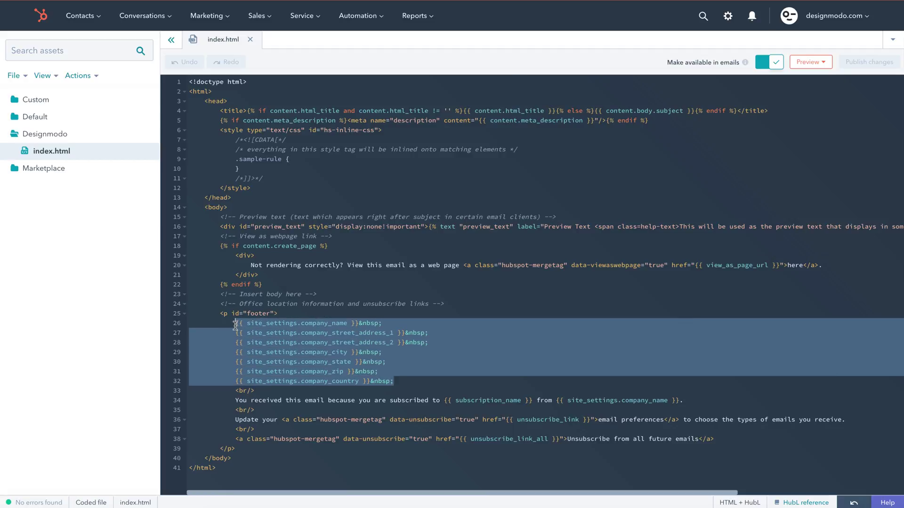
drag(474, 439, 535, 439)
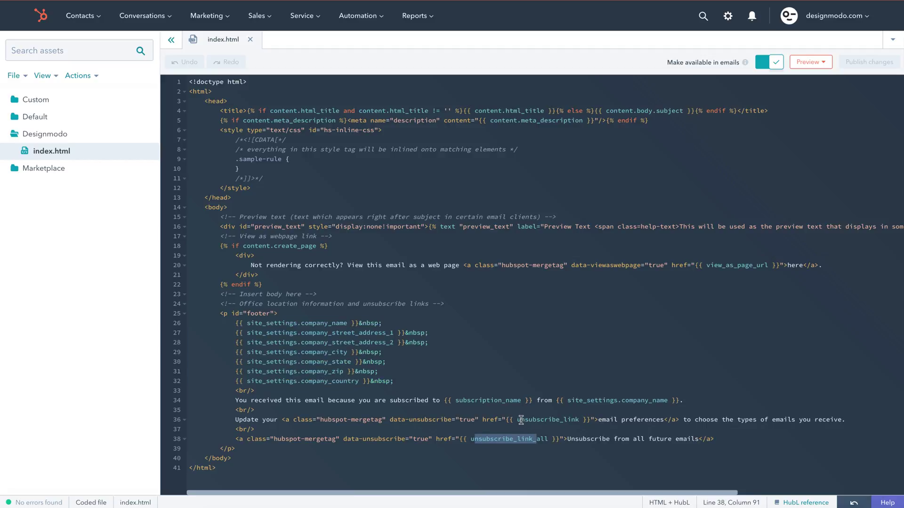
drag(521, 419, 578, 420)
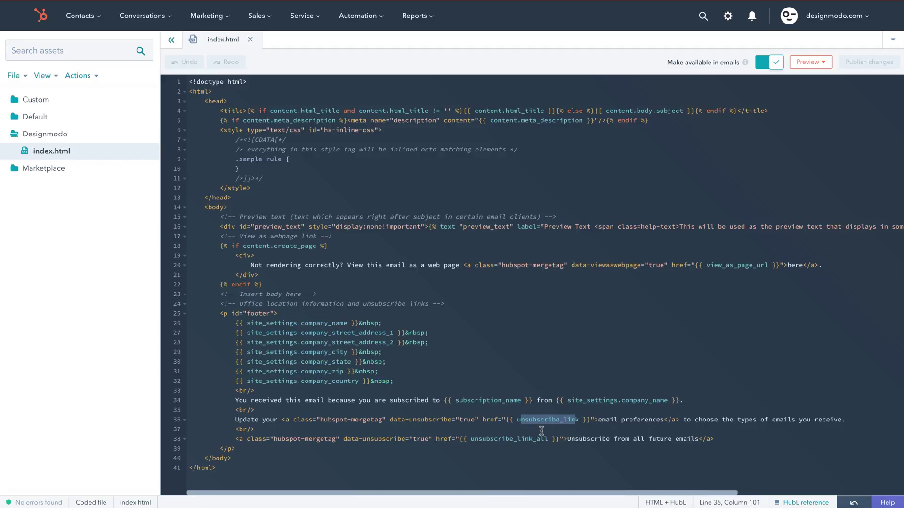
- Scroll the Watch Template 2 preview in Postcards down to its footer
click(540, 431)
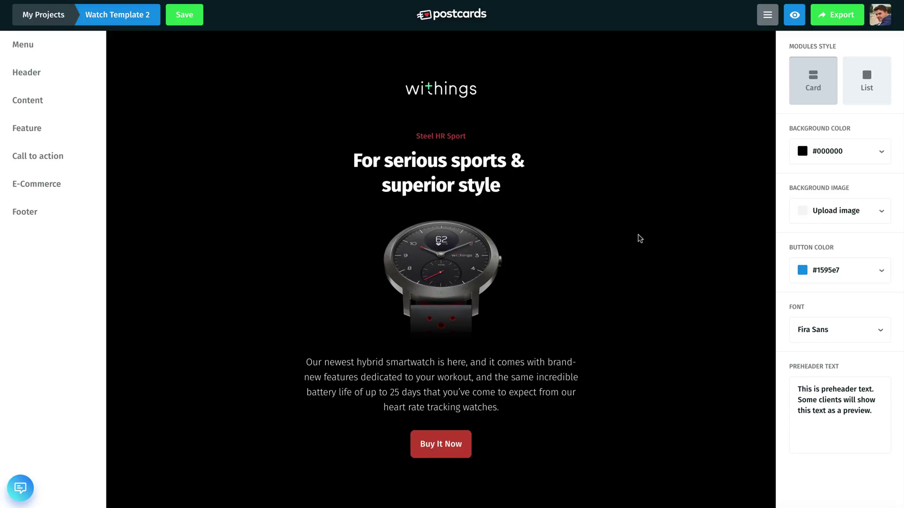
scroll(640, 238, down, 1)
scroll(639, 238, down, 1)
scroll(639, 238, down, 1)
scroll(639, 238, down, 1)
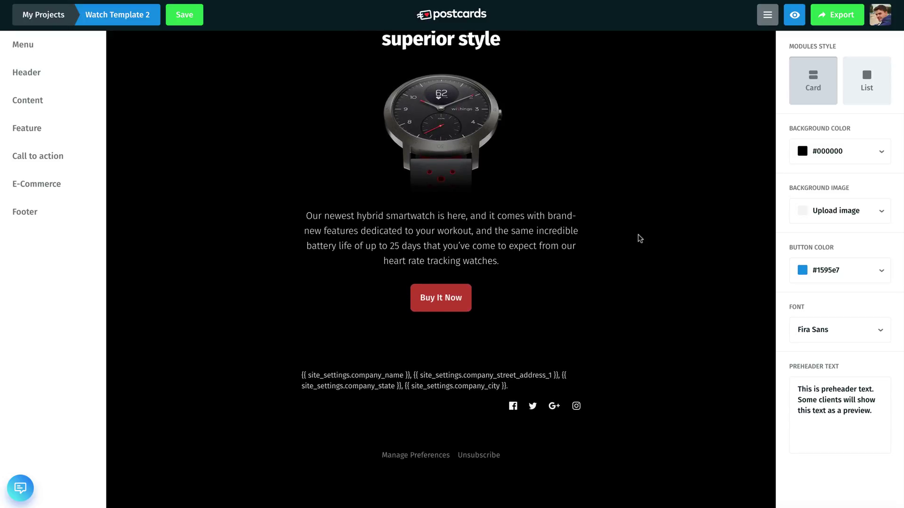
mouse_move(441, 380)
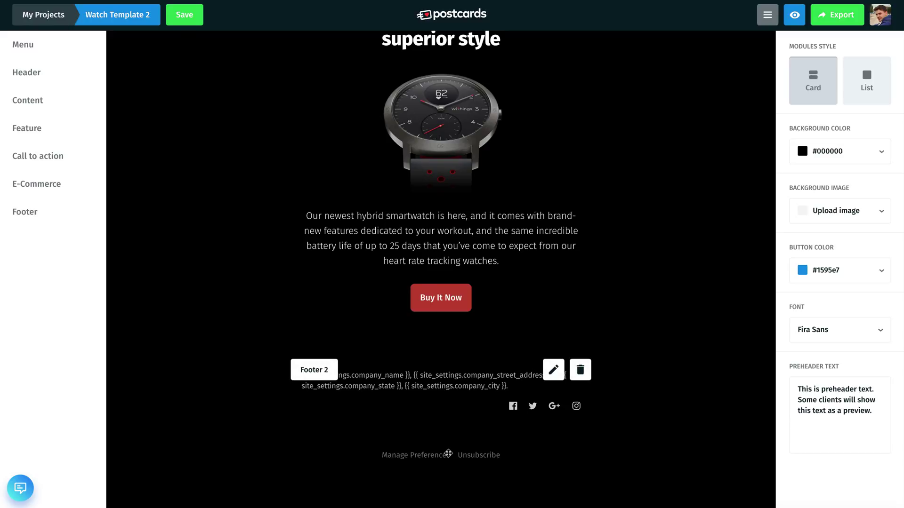
- Open the footer block and check its HubSpot address placeholder text
click(553, 370)
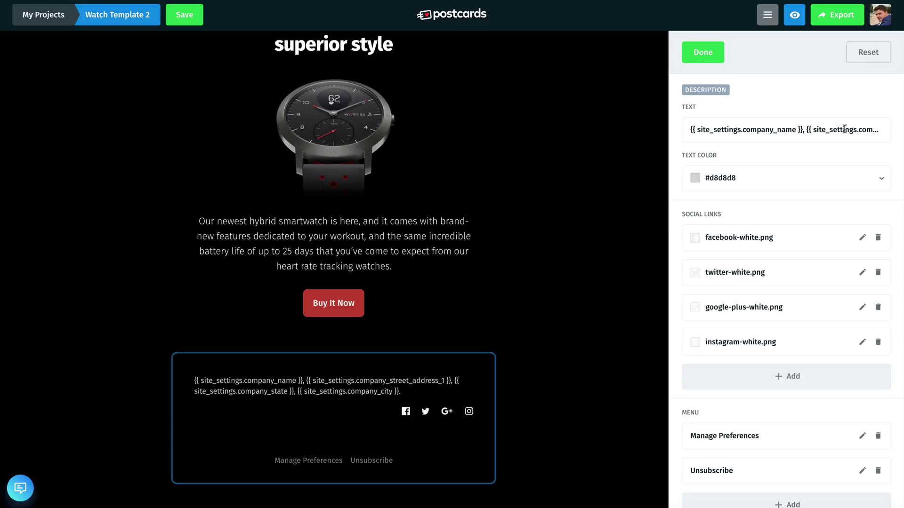
drag(844, 129, 903, 131)
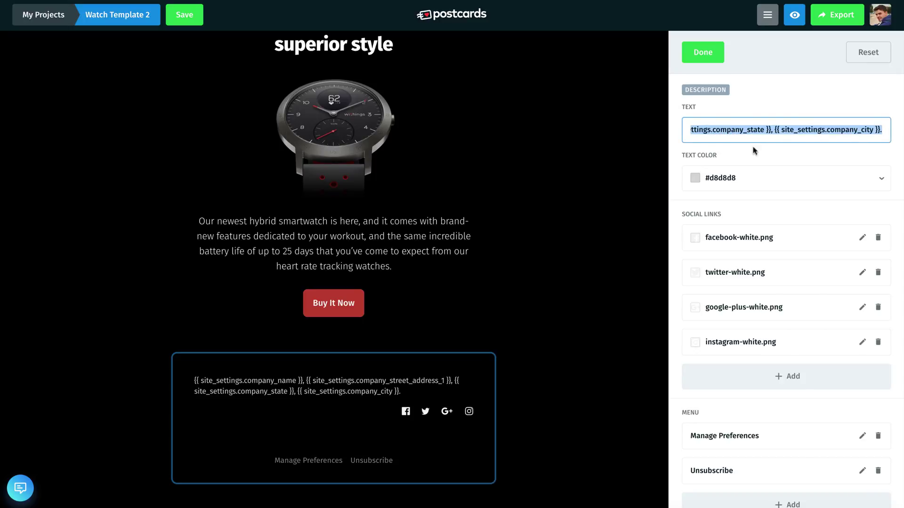
click(682, 152)
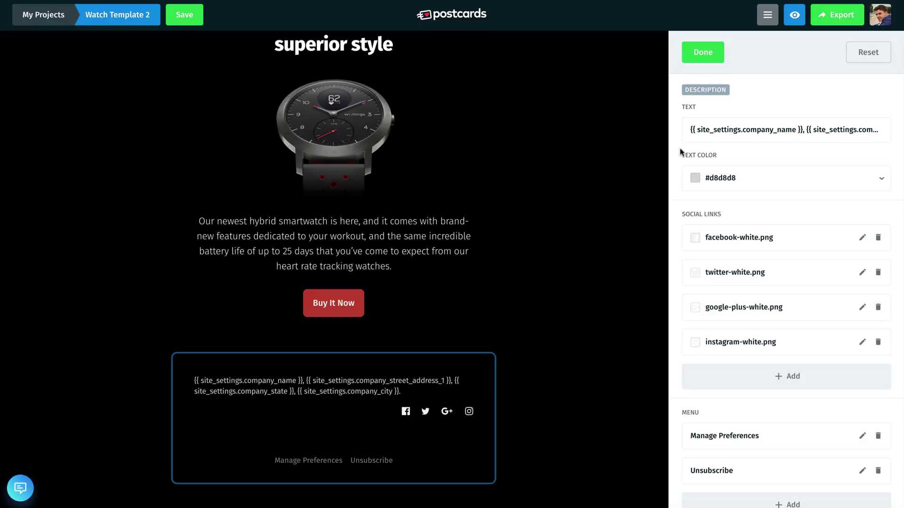
scroll(680, 152, down, 2)
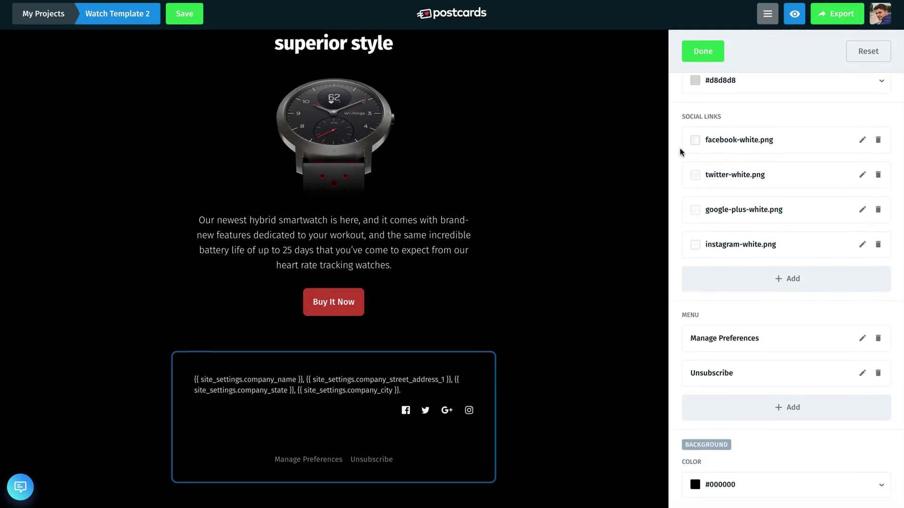
- Inspect the Manage Preferences and Unsubscribe link URLs, then finish editing the footer
click(747, 338)
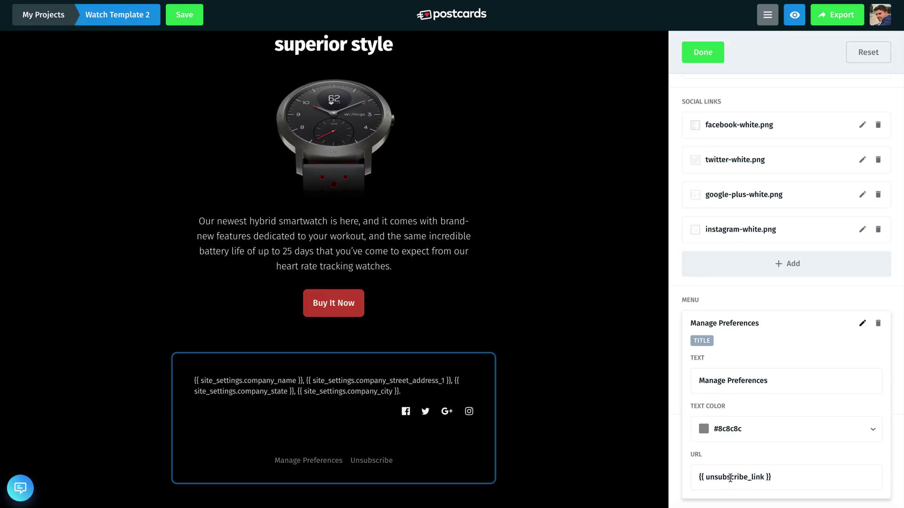
click(758, 324)
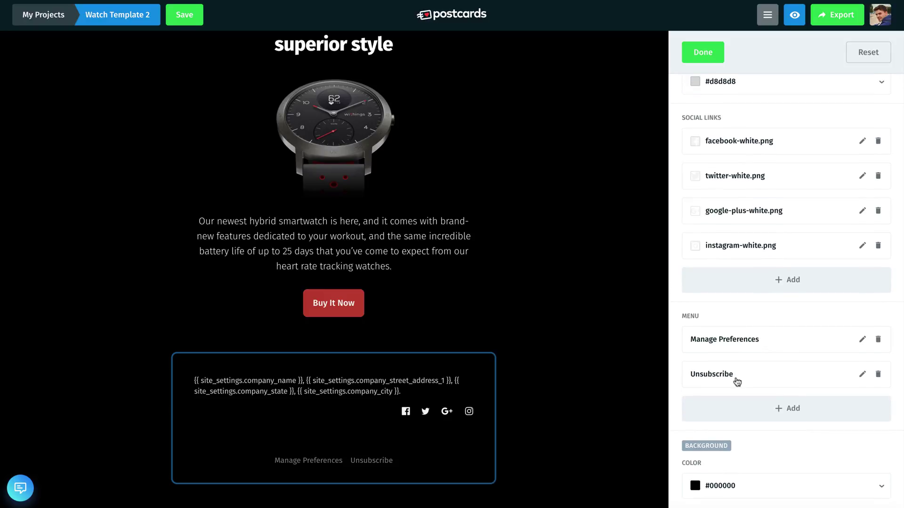
click(736, 376)
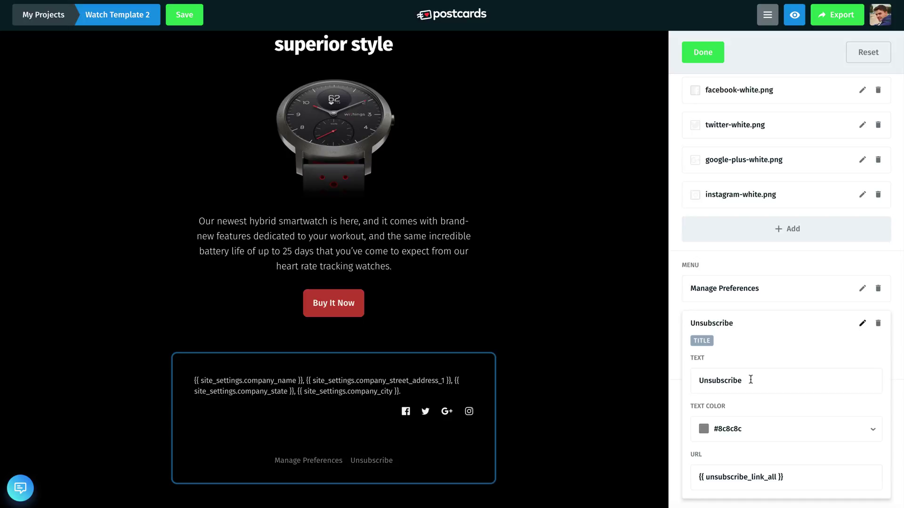
click(748, 330)
click(702, 52)
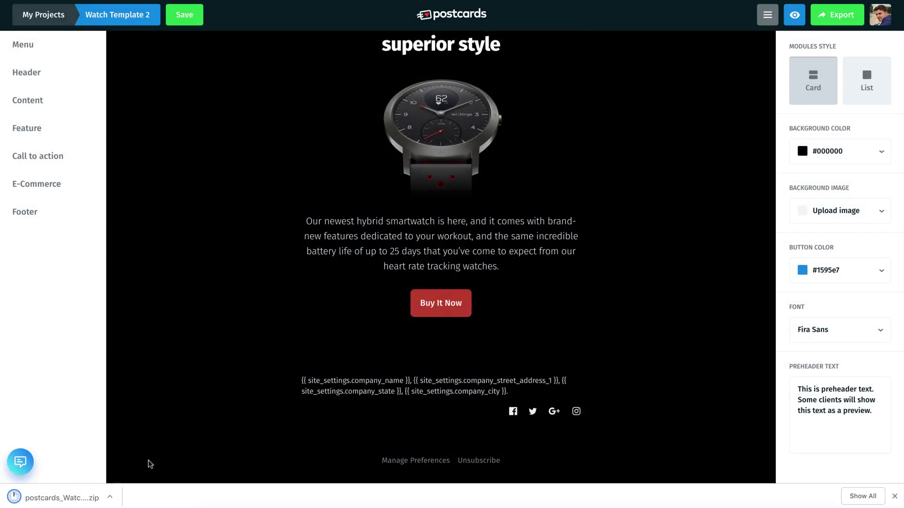
- Open the exported index.html in Sublime Text and select all its code
click(86, 493)
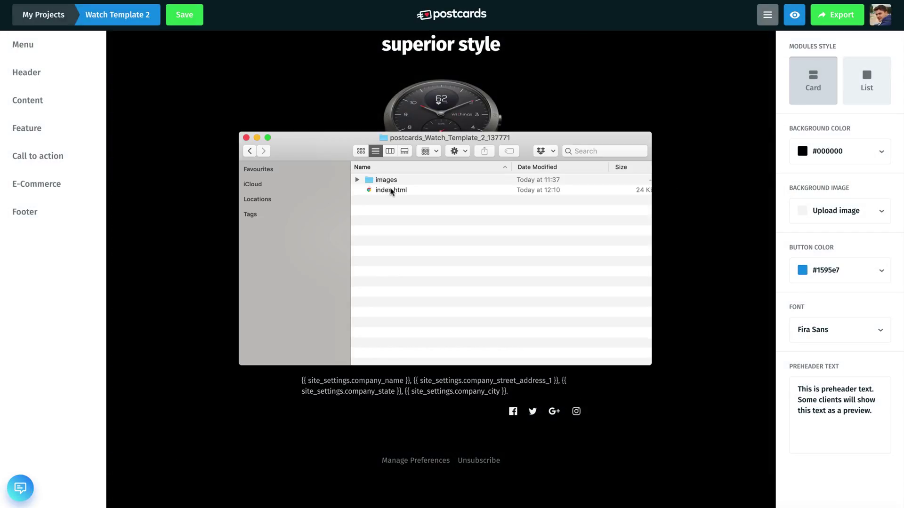
click(390, 190)
right_click(391, 189)
mouse_move(421, 203)
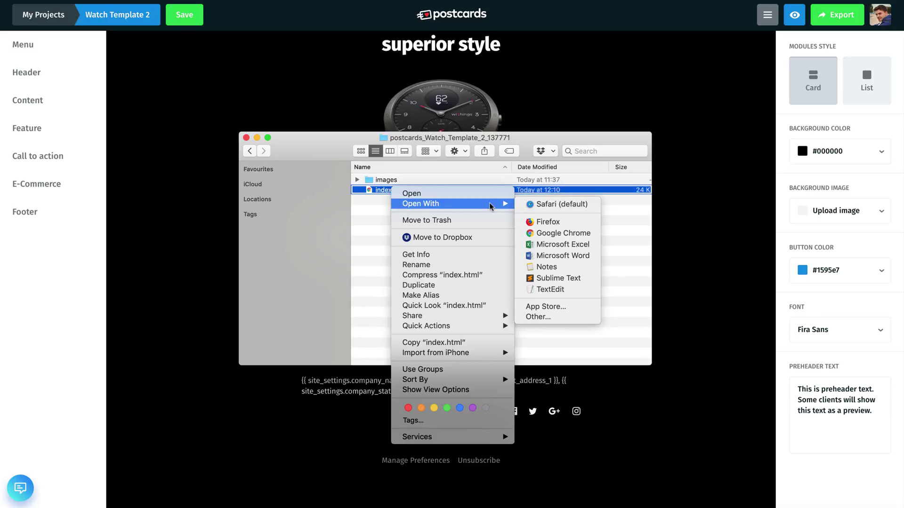
click(538, 281)
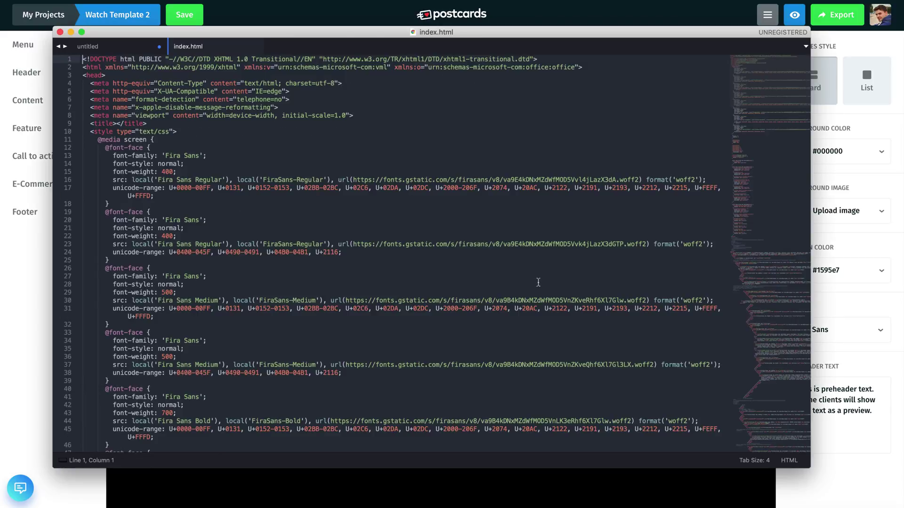
key(super+a)
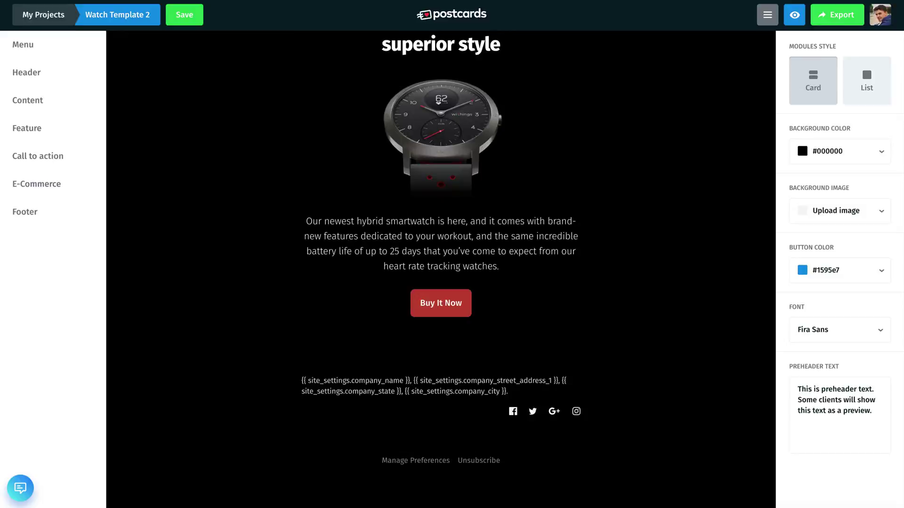
- Replace all of index.html's code in HubSpot with the Postcards template code
key(super+a)
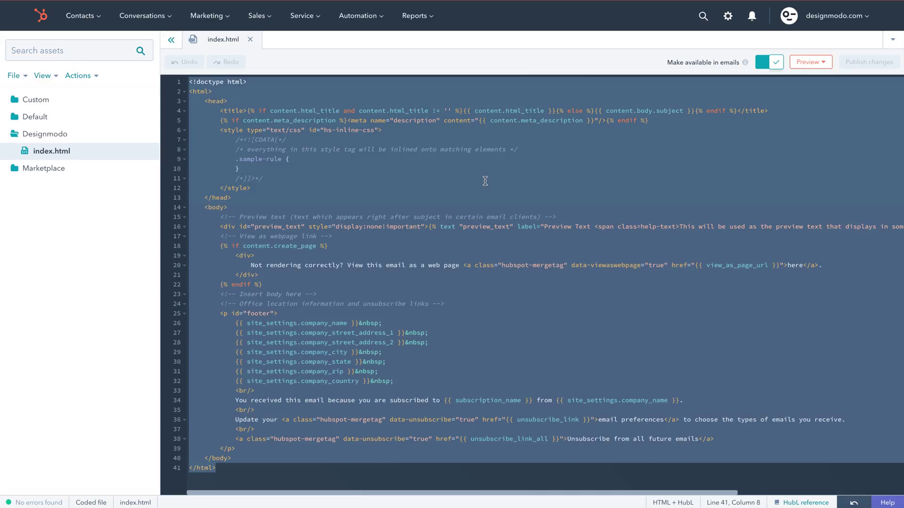
key(super+v)
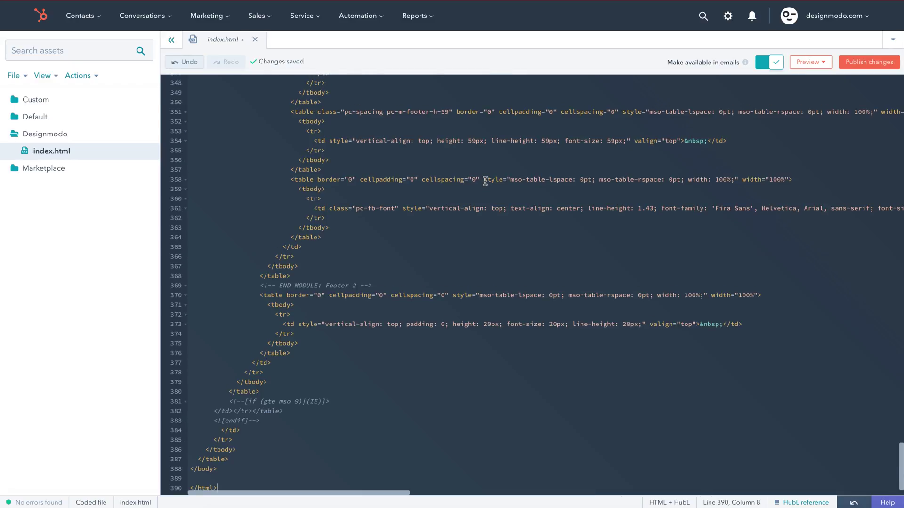
scroll(485, 180, up, 10)
scroll(485, 181, up, 10)
scroll(485, 180, up, 10)
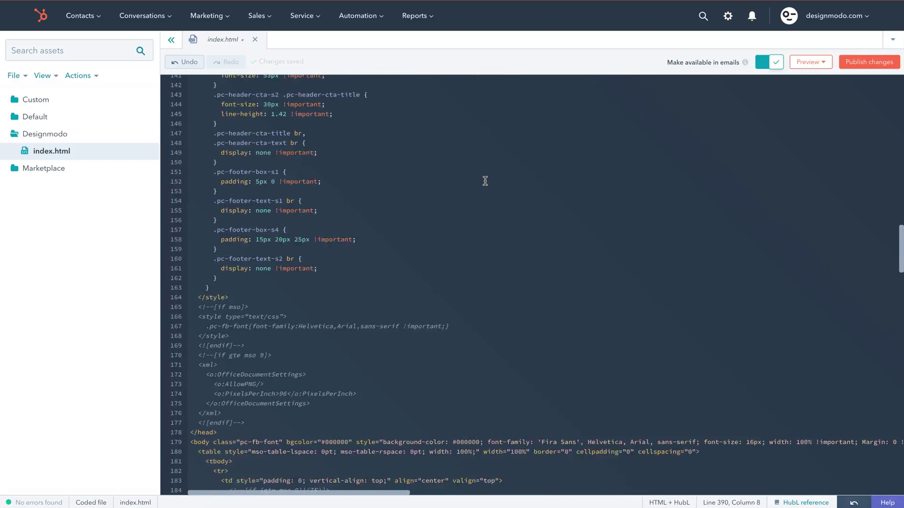
scroll(485, 180, up, 10)
scroll(485, 181, up, 10)
scroll(485, 180, up, 10)
scroll(485, 180, up, 10)
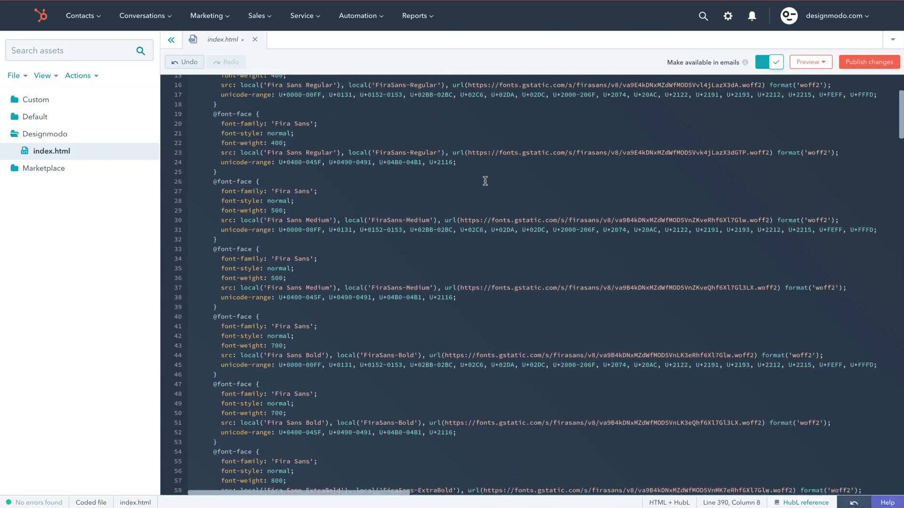
scroll(485, 181, up, 5)
click(376, 198)
mouse_move(221, 132)
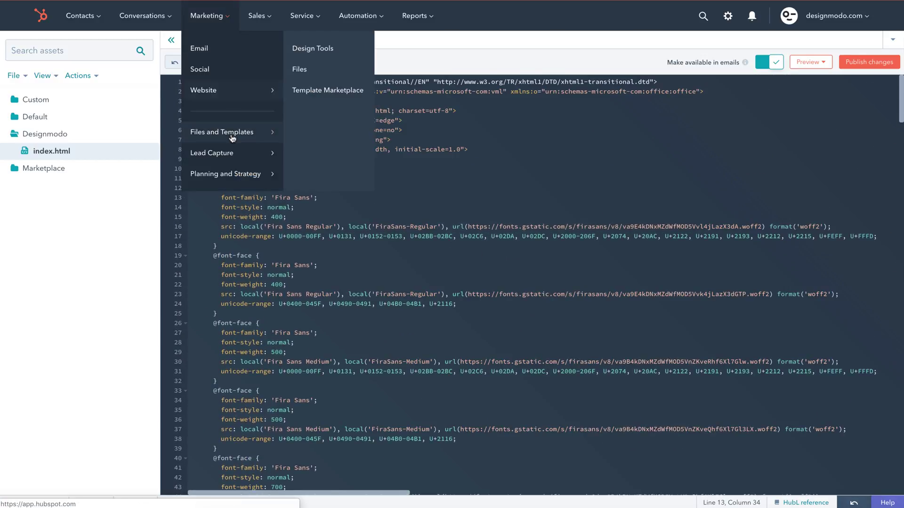
- Open HubSpot's Files page in a new browser tab
right_click(315, 69)
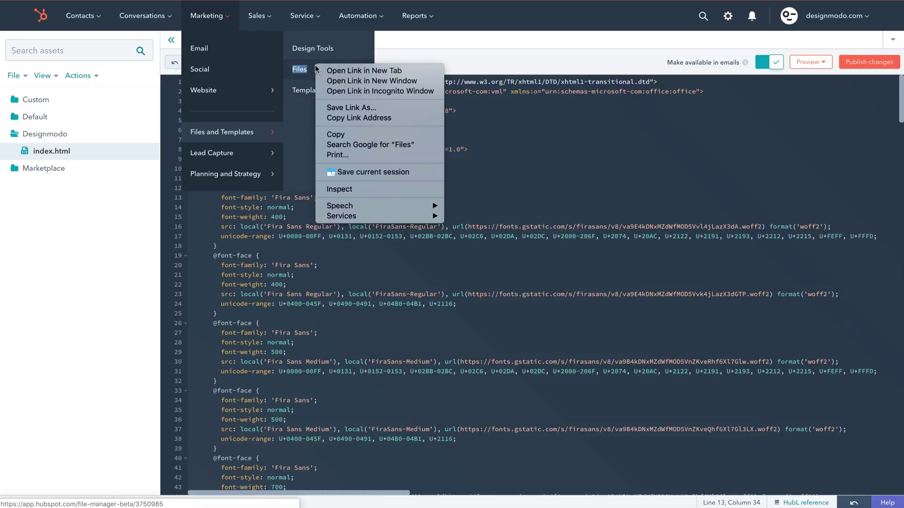
click(333, 72)
click(361, 66)
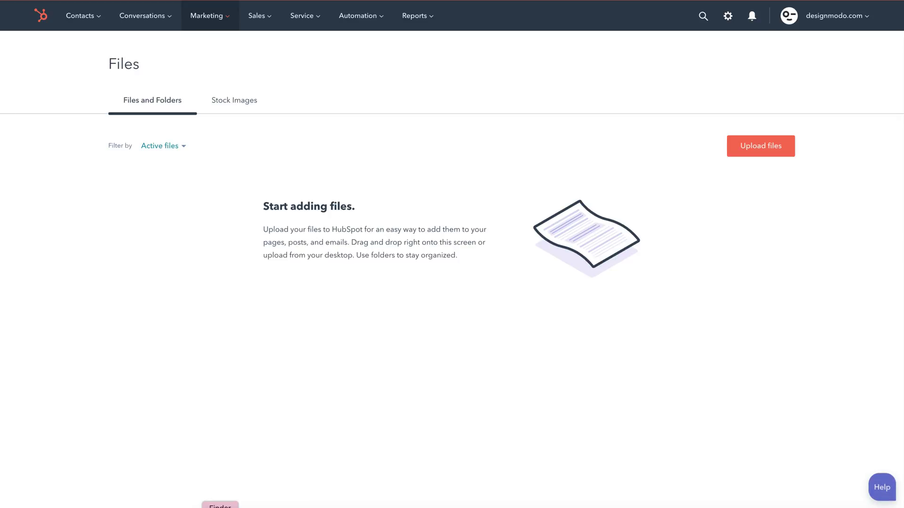
- Drag all six PNGs from the export's images folder onto HubSpot Files
click(220, 504)
double_click(397, 181)
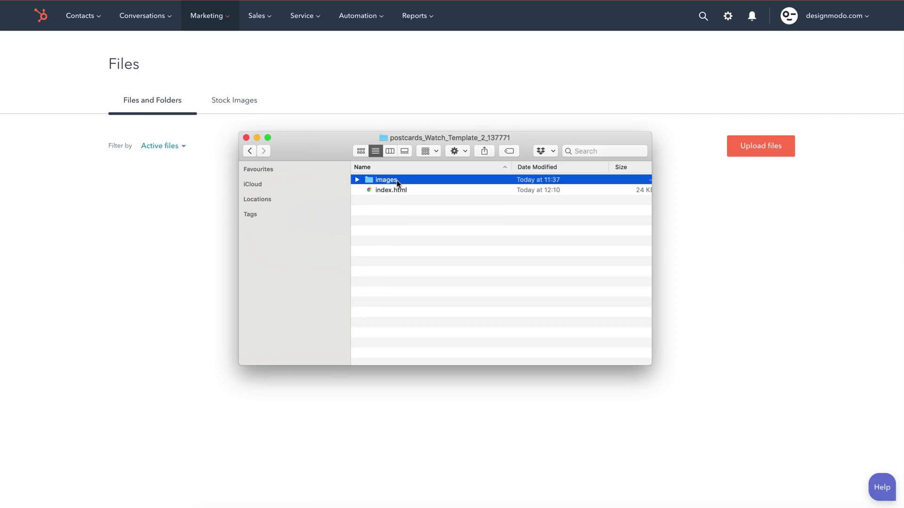
mouse_move(433, 261)
mouse_down()
mouse_move(382, 183)
mouse_move(138, 234)
mouse_up()
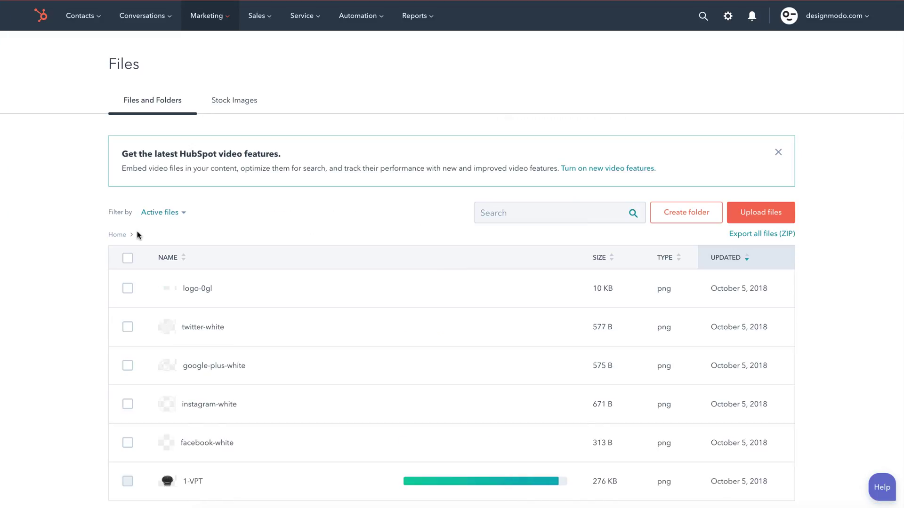
scroll(64, 248, down, 1)
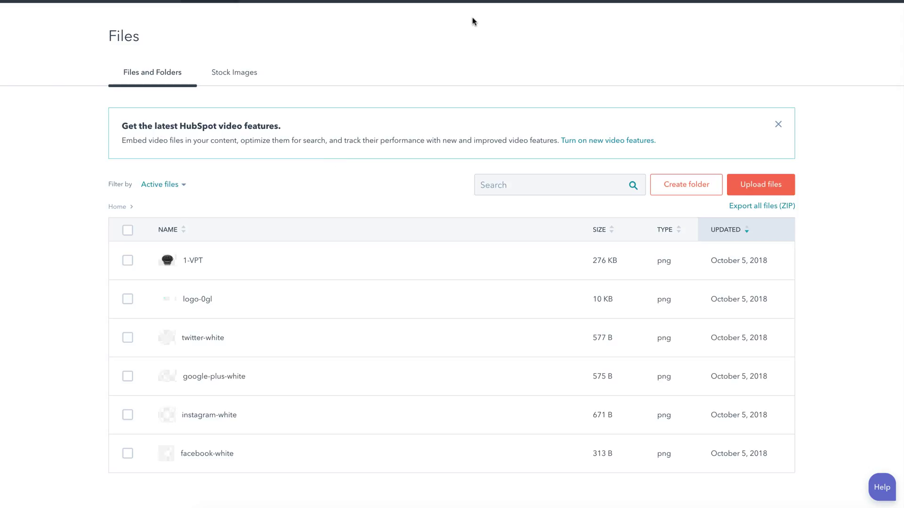
mouse_move(332, 301)
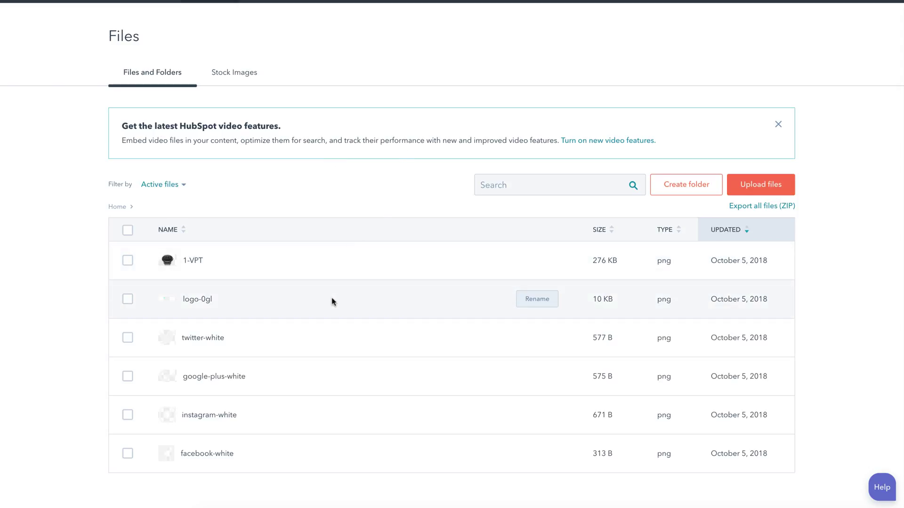
- Replace images/logo-0gl.png on line 218 with logo-0gl's HubSpot-hosted URL
click(232, 305)
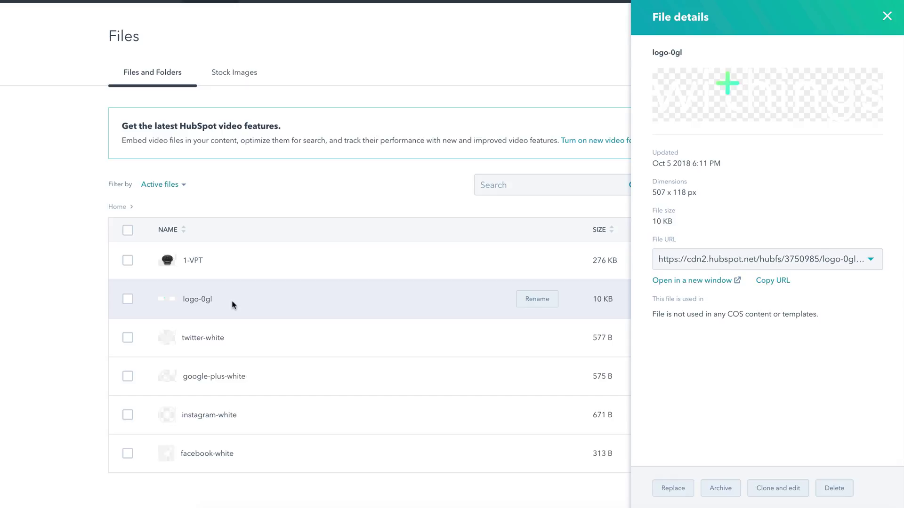
click(772, 282)
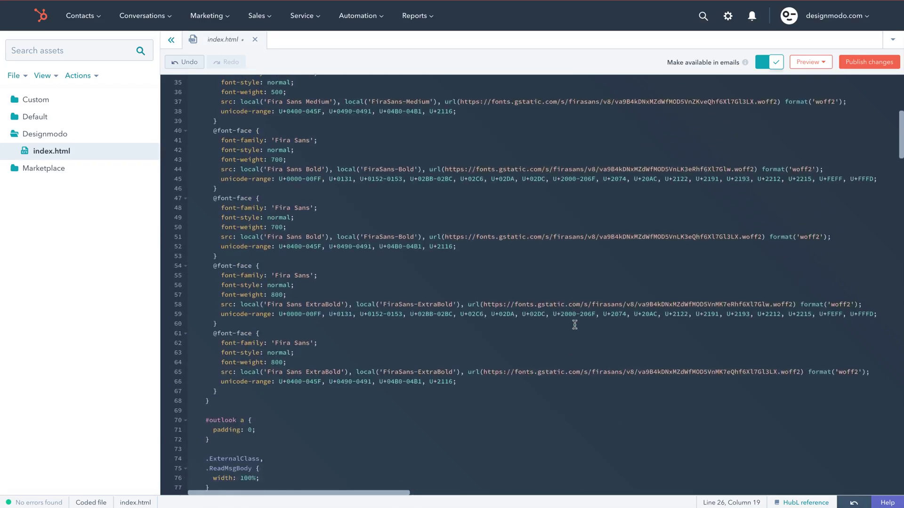
scroll(574, 325, down, 8)
scroll(575, 325, down, 8)
scroll(574, 325, down, 8)
scroll(574, 325, down, 8)
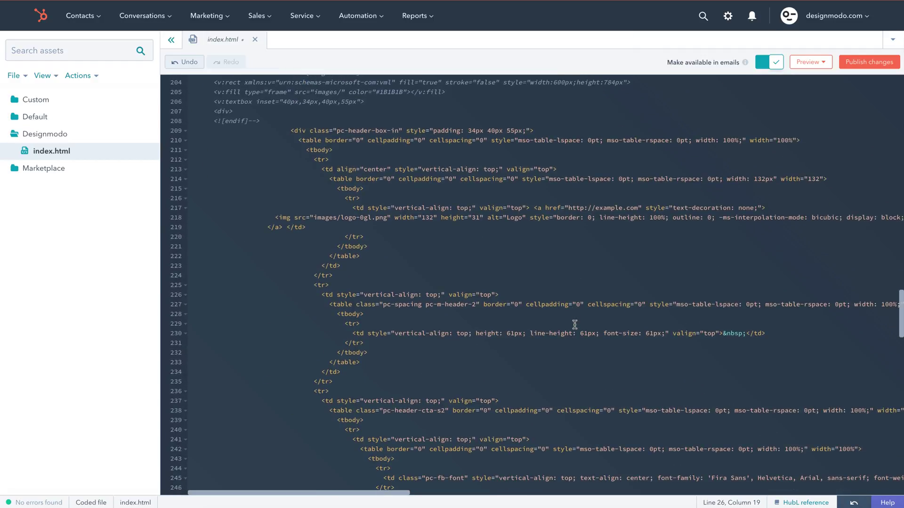
drag(314, 218, 387, 217)
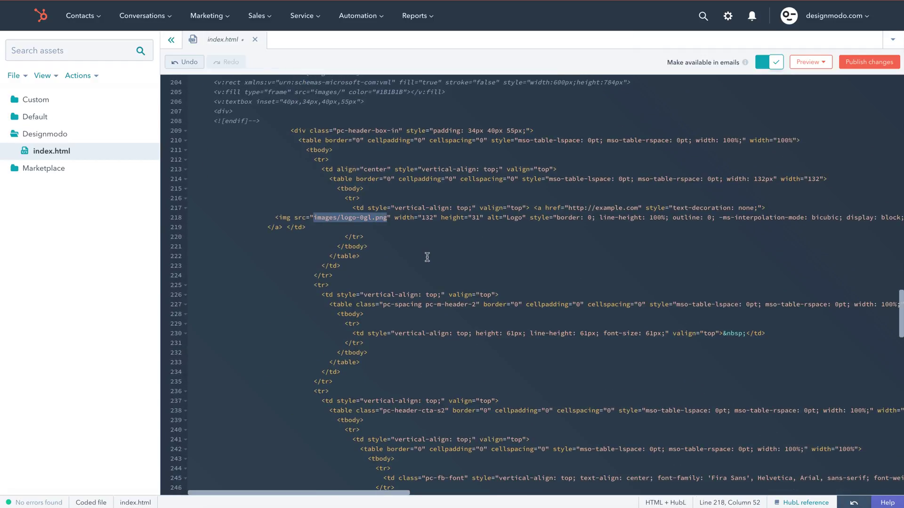
key(ctrl+v)
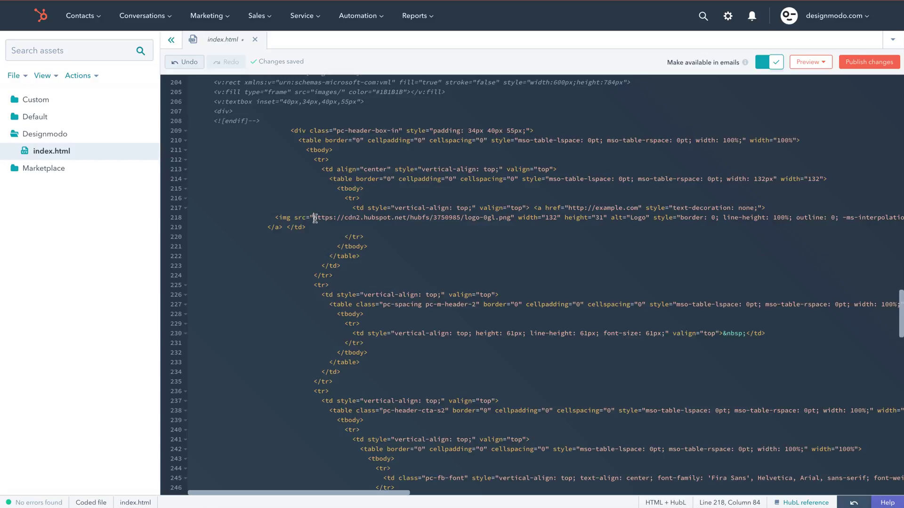
drag(314, 217, 465, 219)
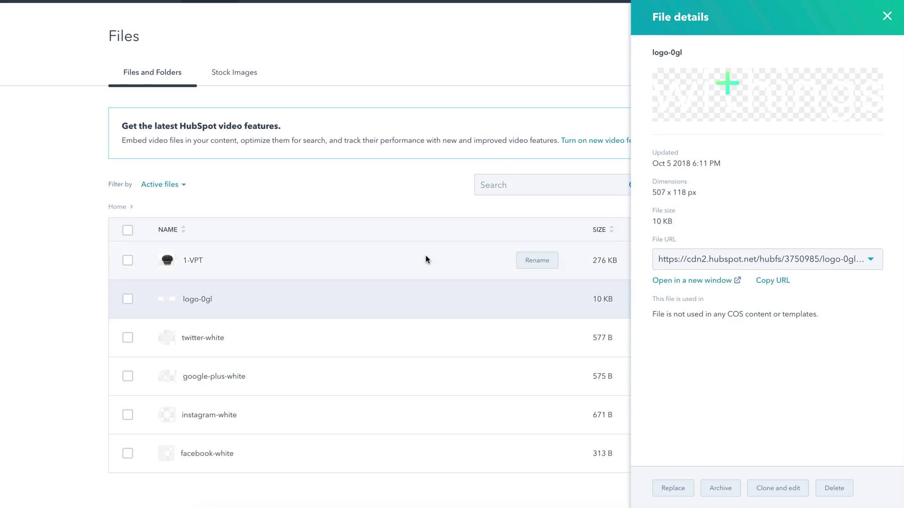
click(466, 276)
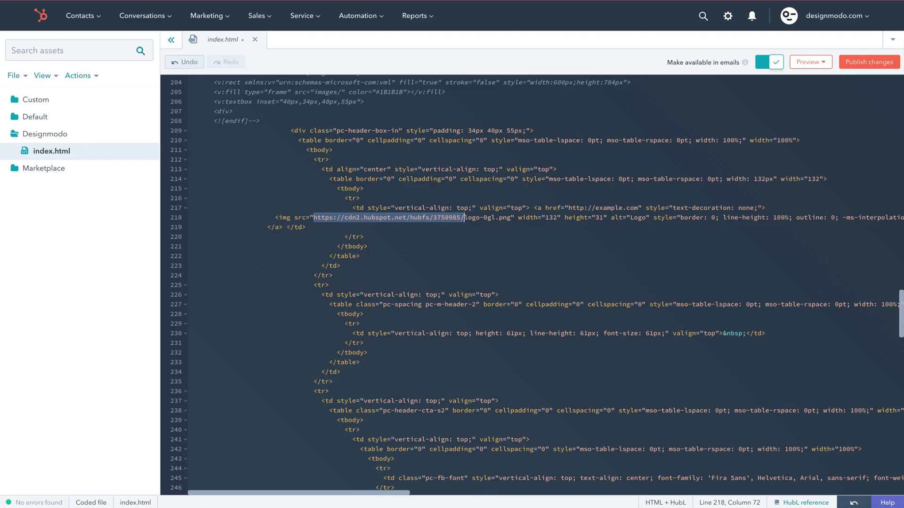
- Swap the 'images' prefix in the 1-VPT watch image path for the hosted folder URL
scroll(515, 413, down, 5)
scroll(515, 413, right, 4)
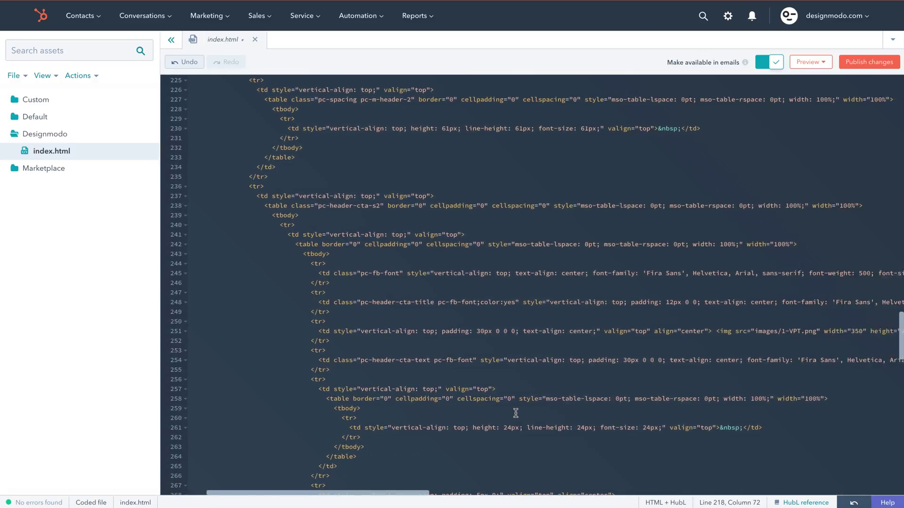
drag(618, 295, 647, 294)
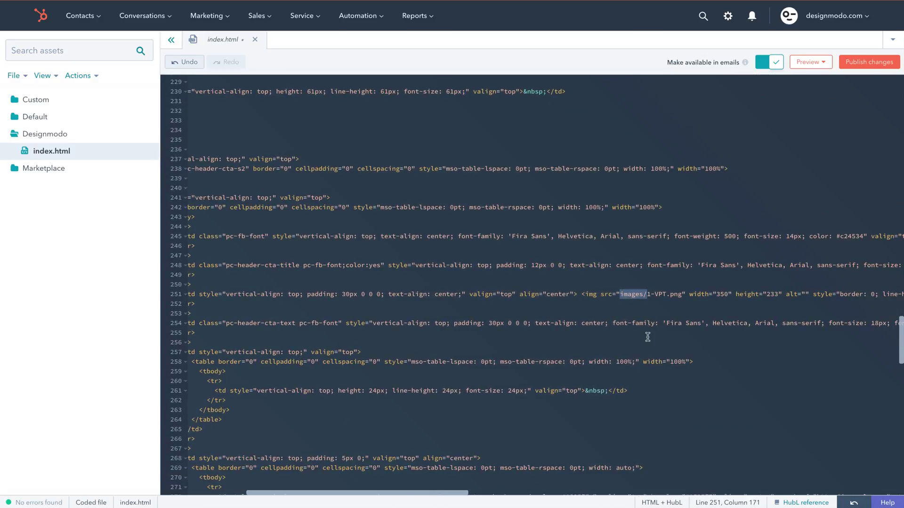
key(ctrl+v)
- Swap the 'images' prefix in the Facebook, Twitter, Google Plus and Instagram icon paths
scroll(647, 337, down, 5)
scroll(648, 337, left, 4)
scroll(647, 337, down, 5)
scroll(647, 337, down, 4)
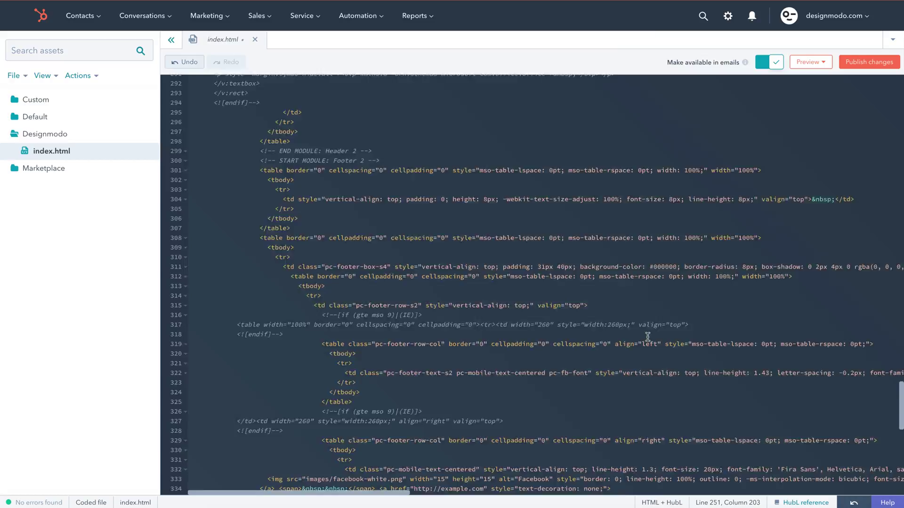
scroll(455, 276, down, 4)
mouse_move(306, 209)
mouse_down()
mouse_move(330, 209)
mouse_move(331, 267)
mouse_up()
key(ctrl+v)
key(ctrl+v)
key(ctrl+v)
key(ctrl+v)
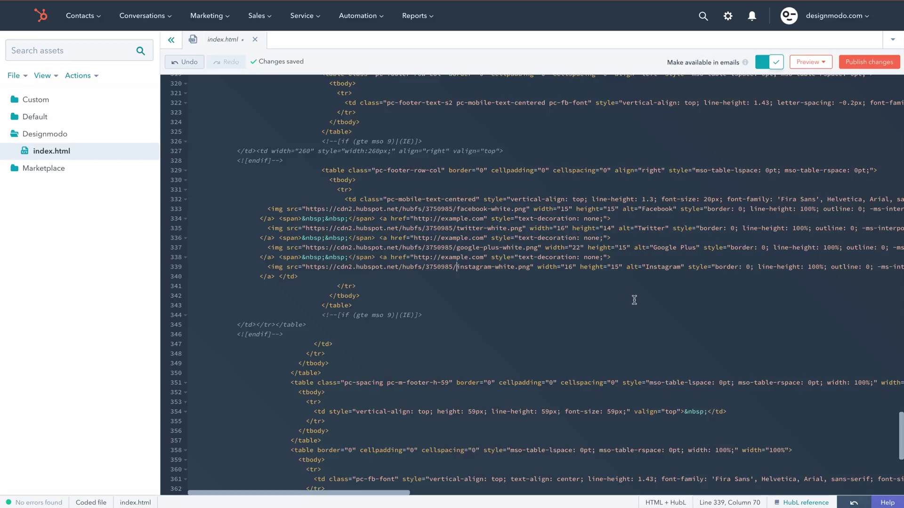
scroll(635, 300, down, 1)
- Open a live preview of the watch email template and scroll through it
click(807, 62)
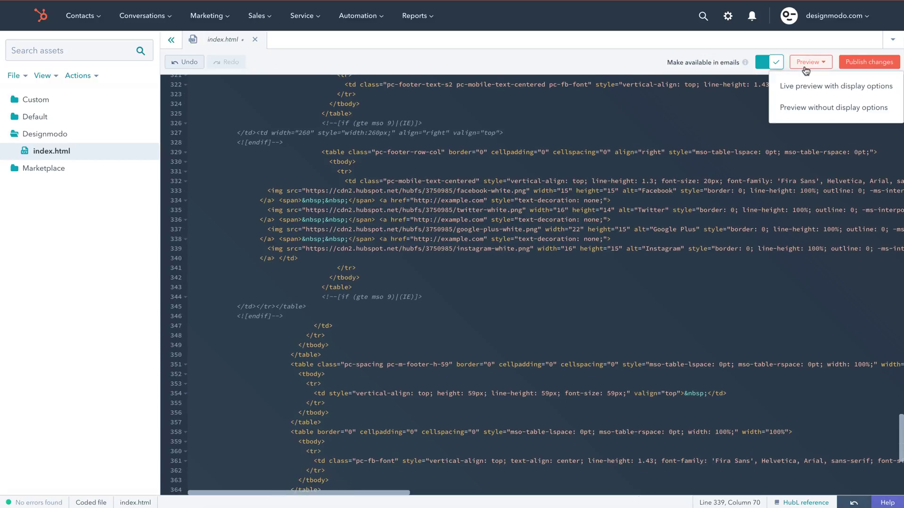
click(802, 87)
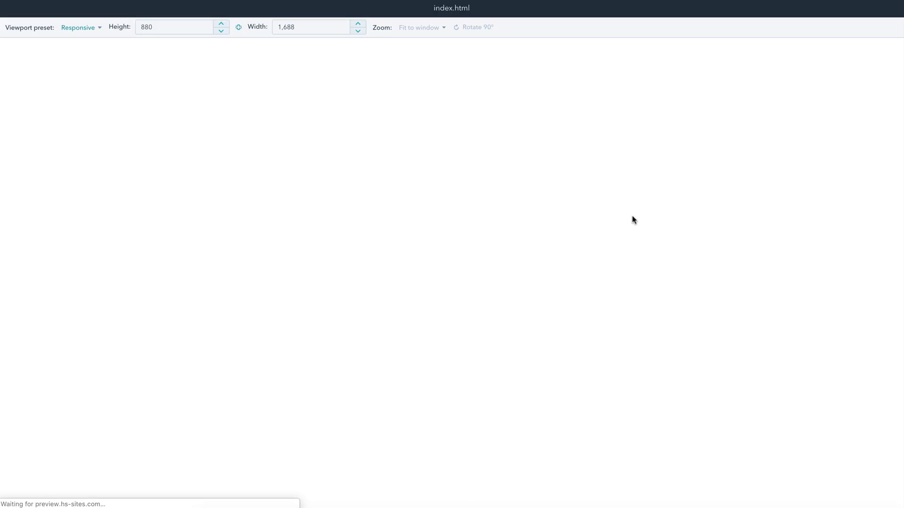
scroll(634, 219, down, 3)
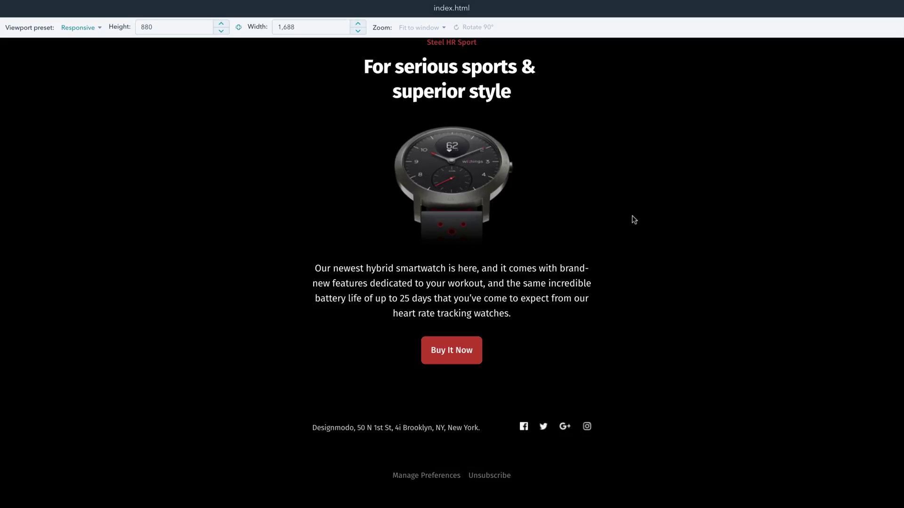
scroll(633, 219, up, 3)
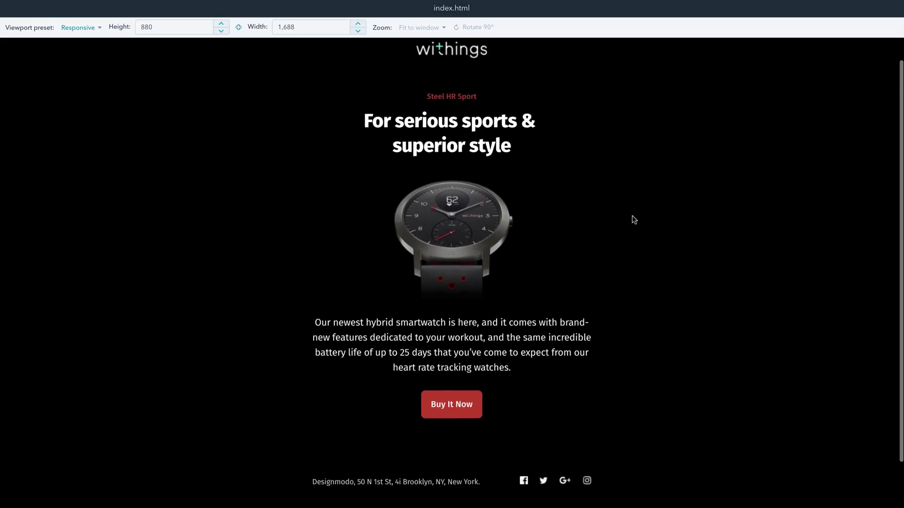
- Check the preview at 600 then 300 pixels wide, then publish the template changes
drag(300, 29, 276, 30)
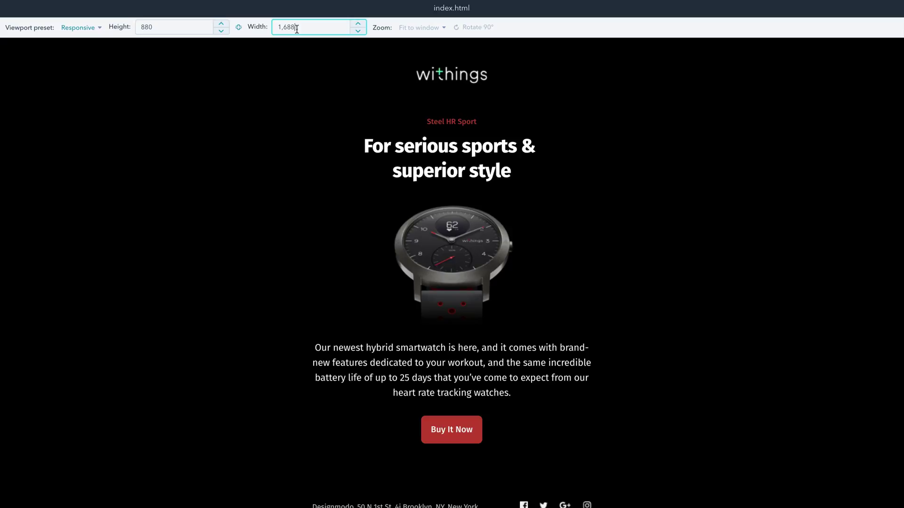
text(600)
key(Return)
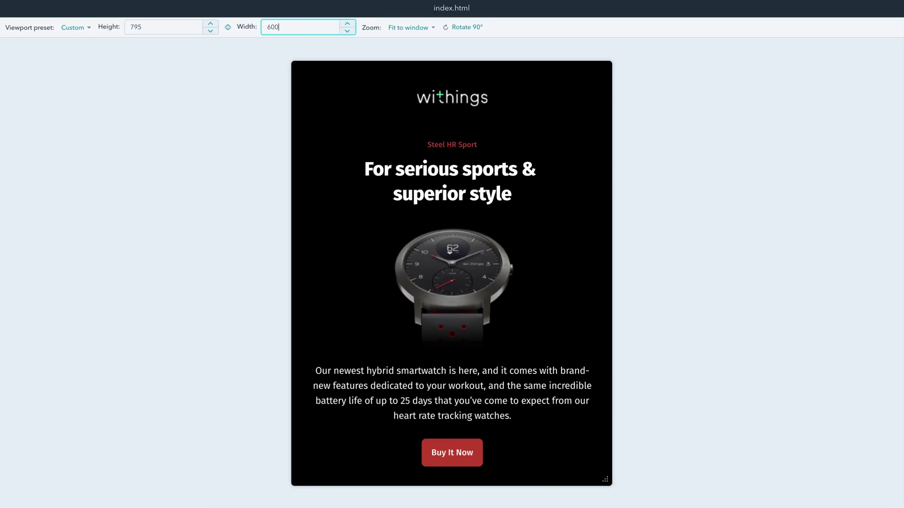
click(267, 26)
text(3)
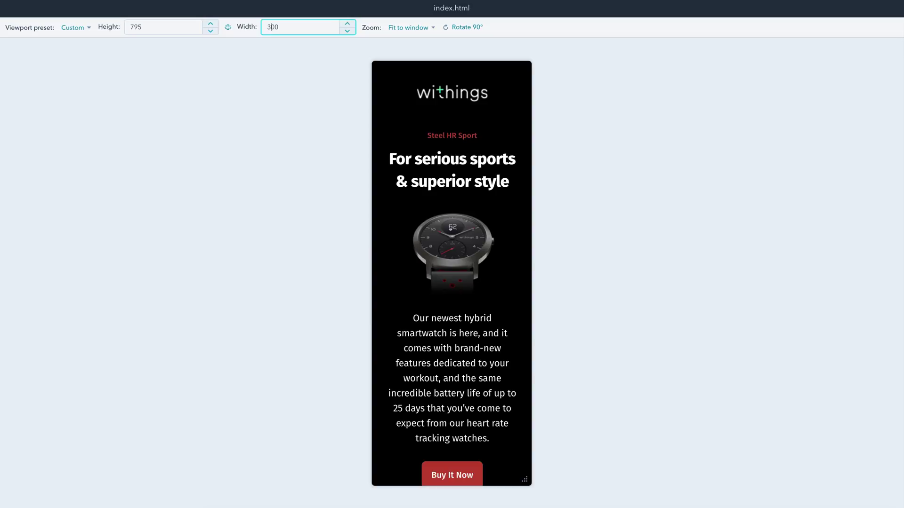
scroll(495, 280, down, 3)
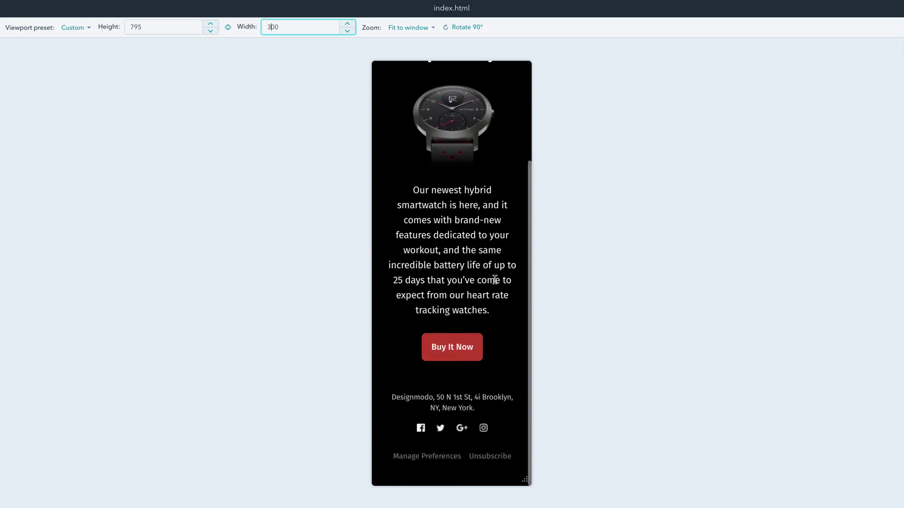
scroll(494, 280, up, 3)
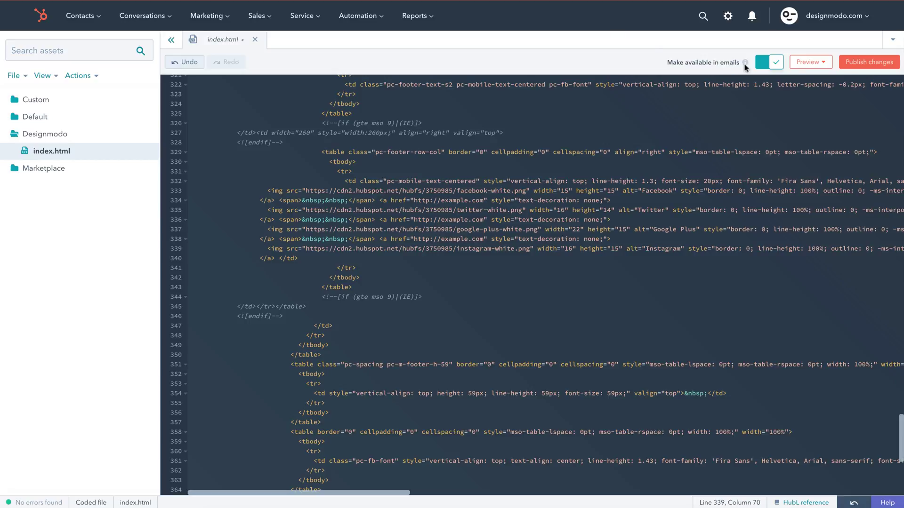
click(850, 61)
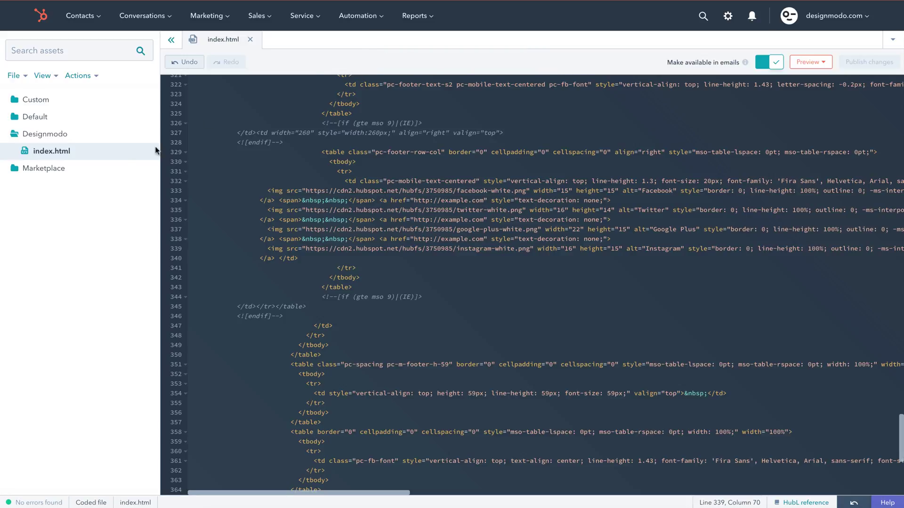
- Start a classic-editor email from the index.html template, named 'New Watch'
right_click(86, 156)
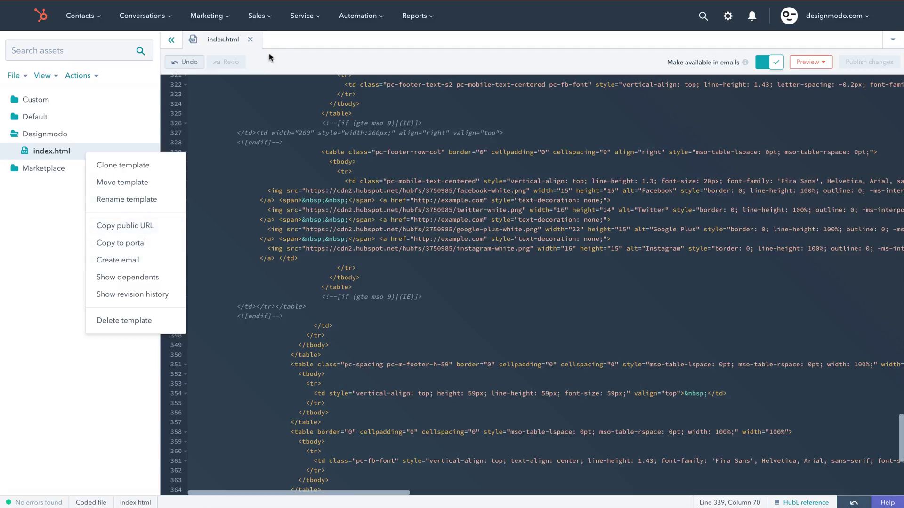
mouse_move(209, 16)
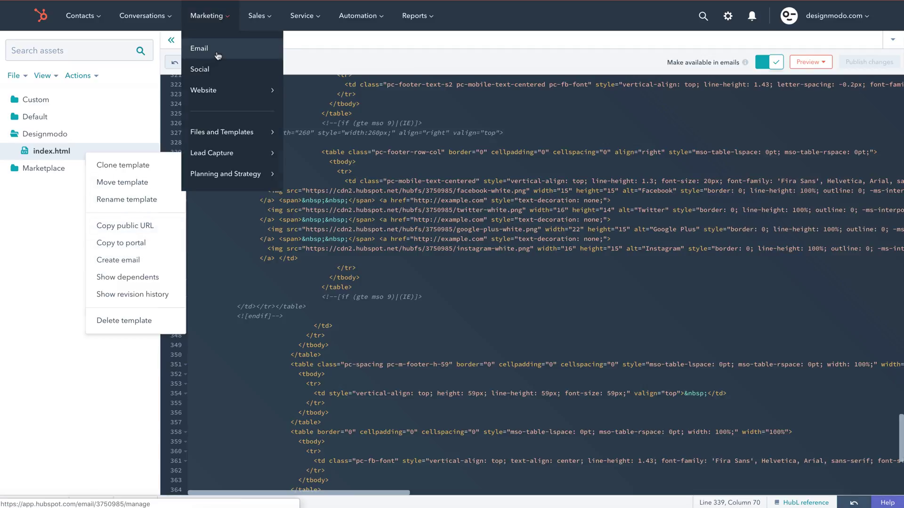
click(216, 54)
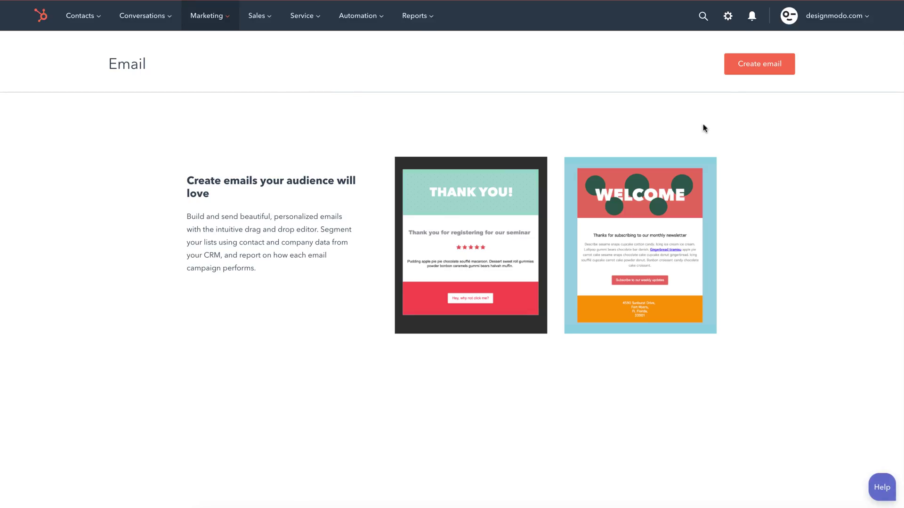
click(746, 65)
click(540, 153)
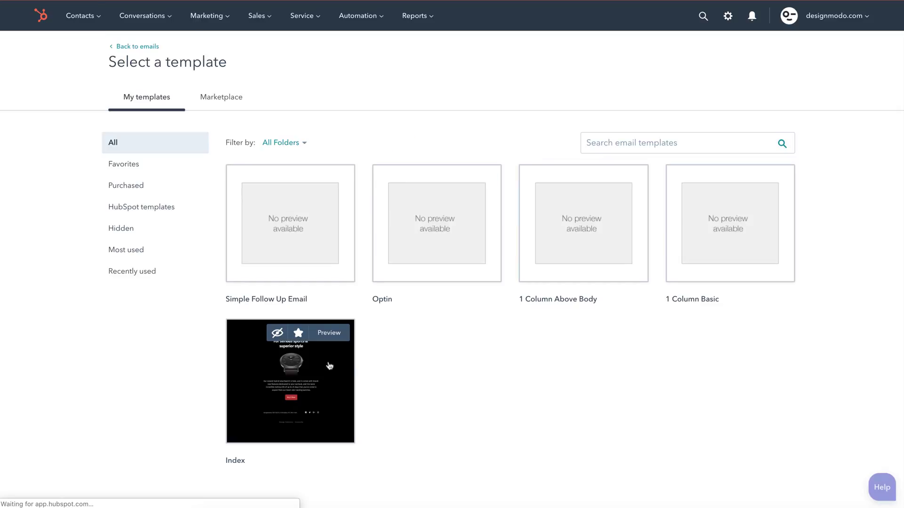
click(330, 366)
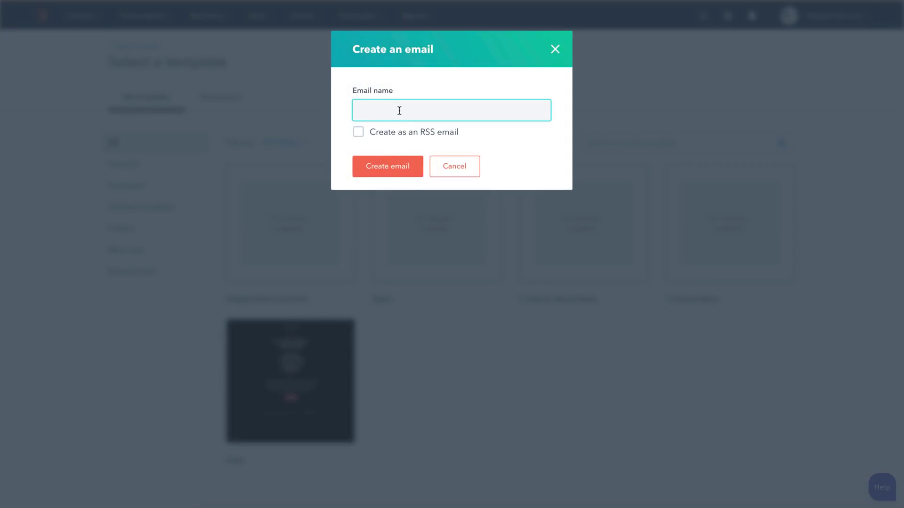
text(N)
text(ew Watch)
- Create the New Watch email with a chosen sender name, address, and subject 'New Watches!'
click(392, 167)
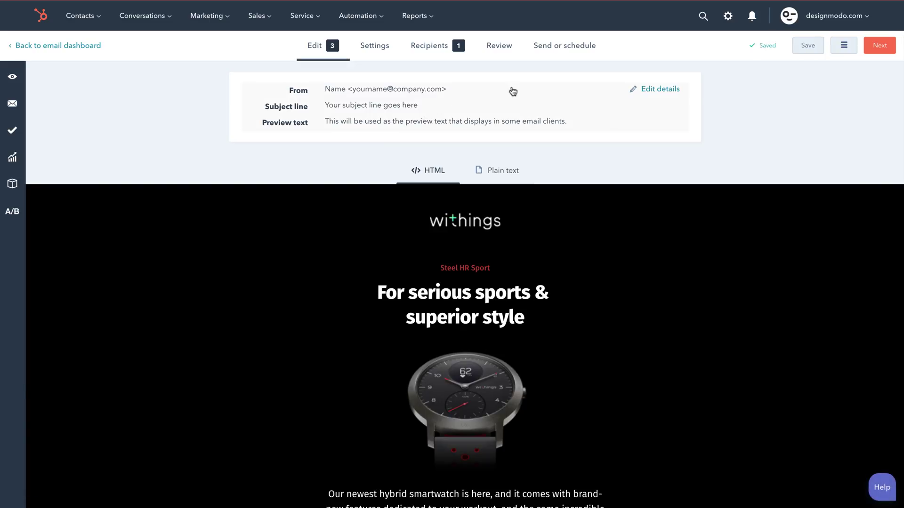
click(512, 92)
click(365, 178)
click(356, 199)
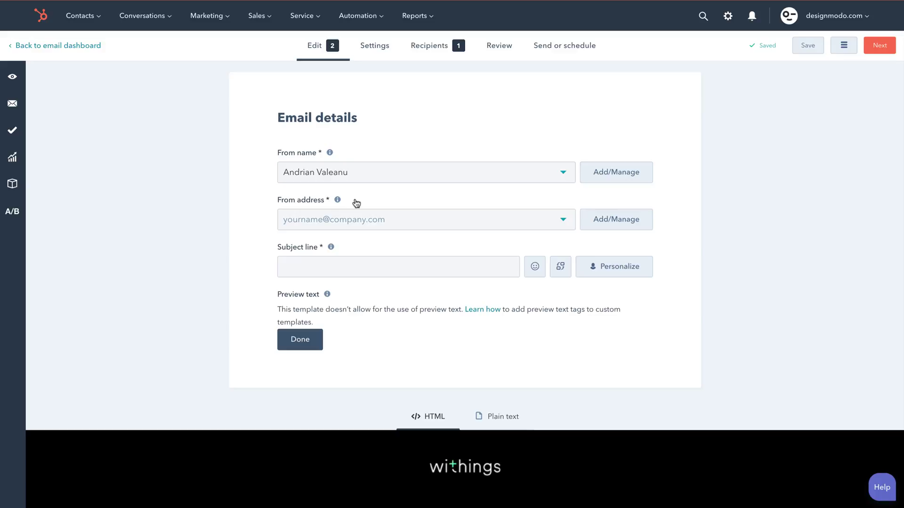
click(355, 221)
click(355, 244)
click(355, 264)
text(Ne)
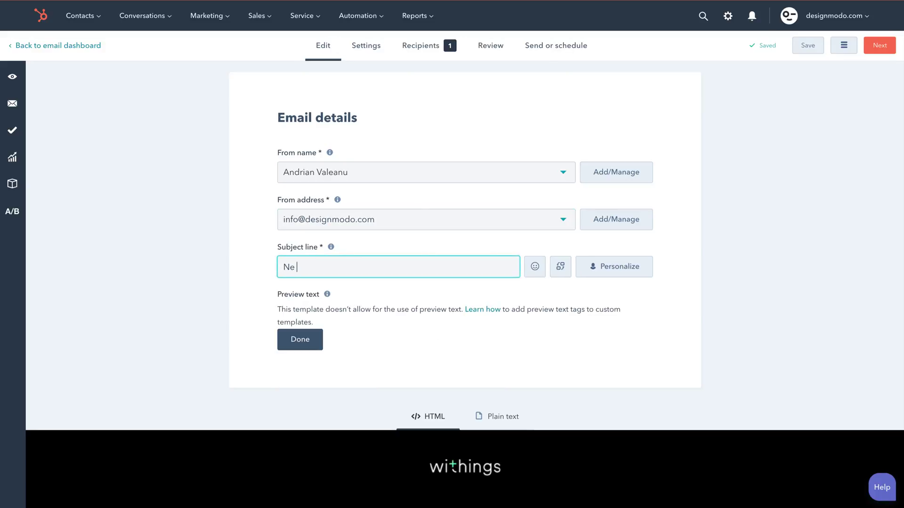
text(w Watc)
text(hes!)
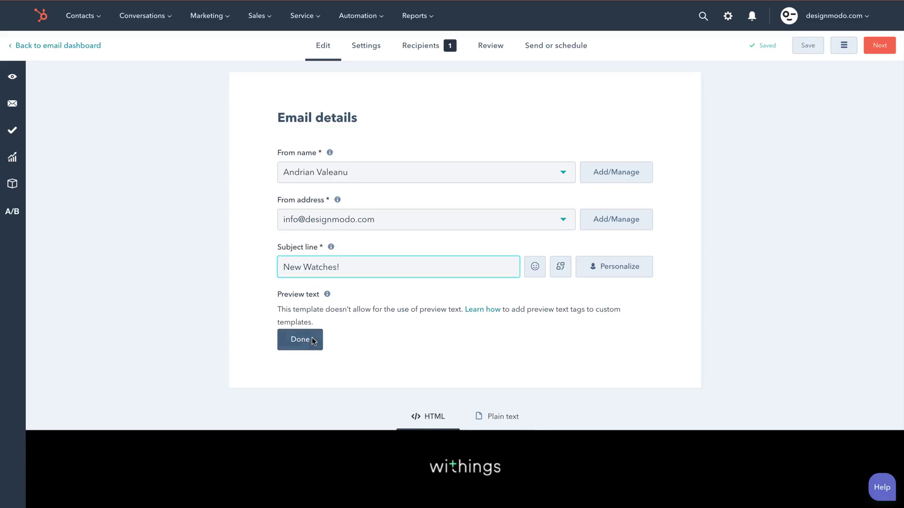
click(311, 339)
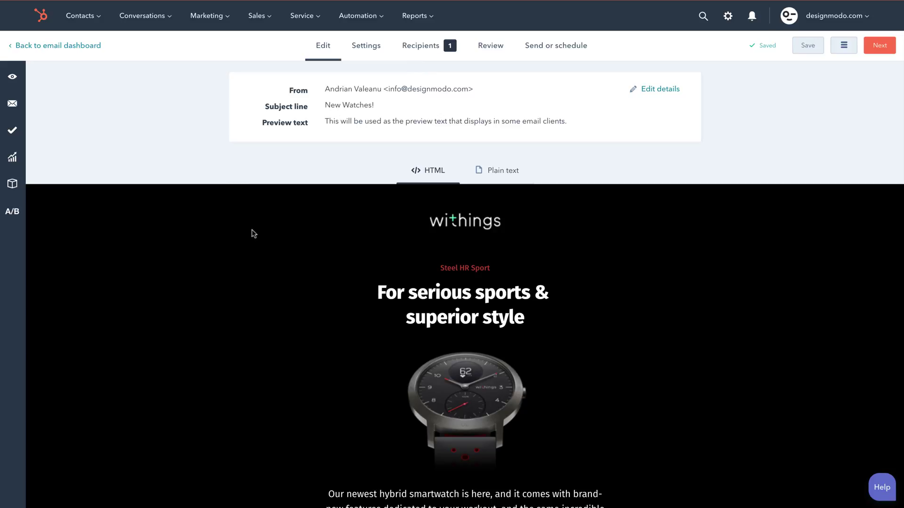
- Send a test of the email to the sender's own contact
click(6, 104)
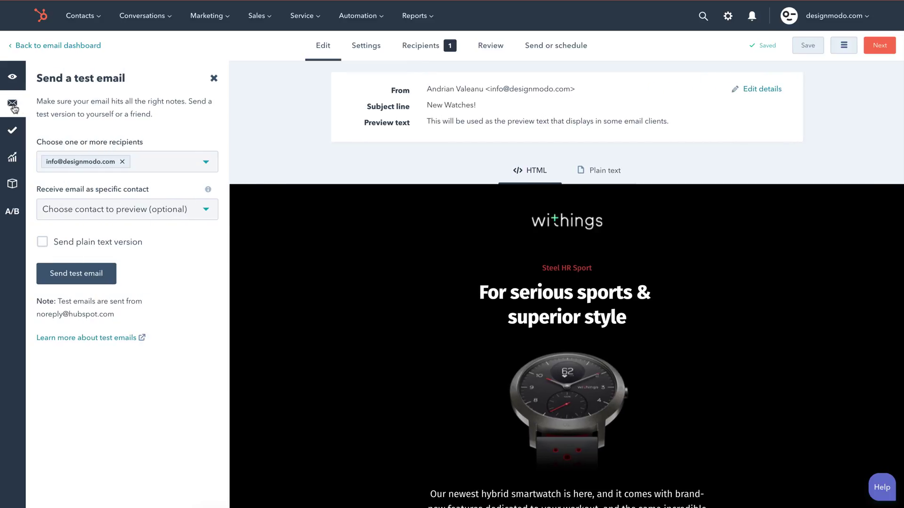
click(136, 214)
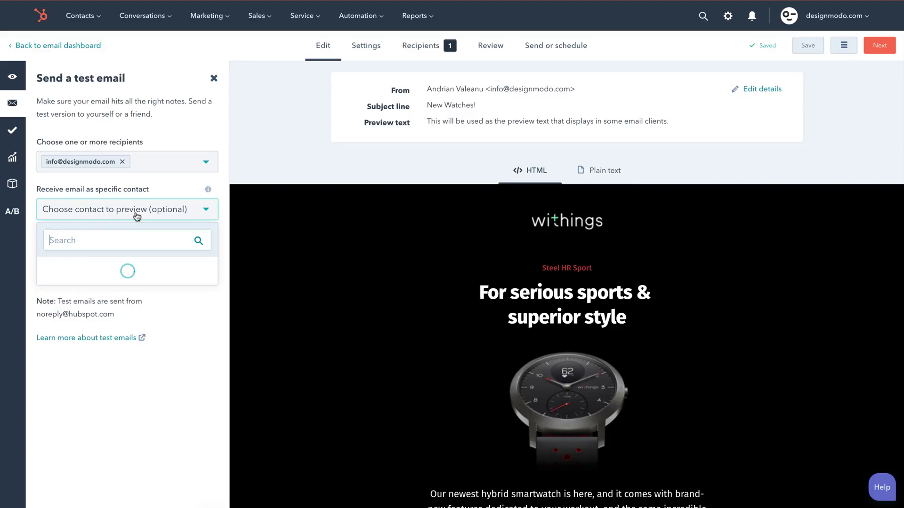
click(118, 264)
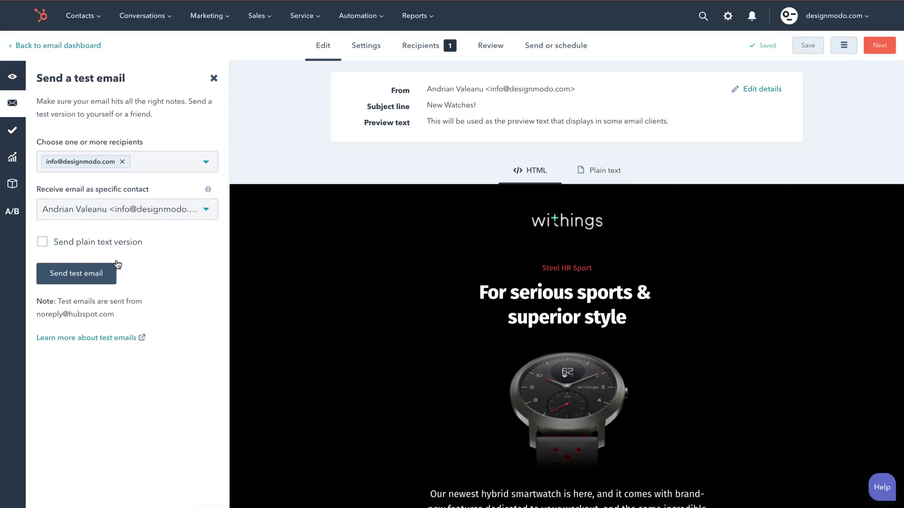
click(87, 276)
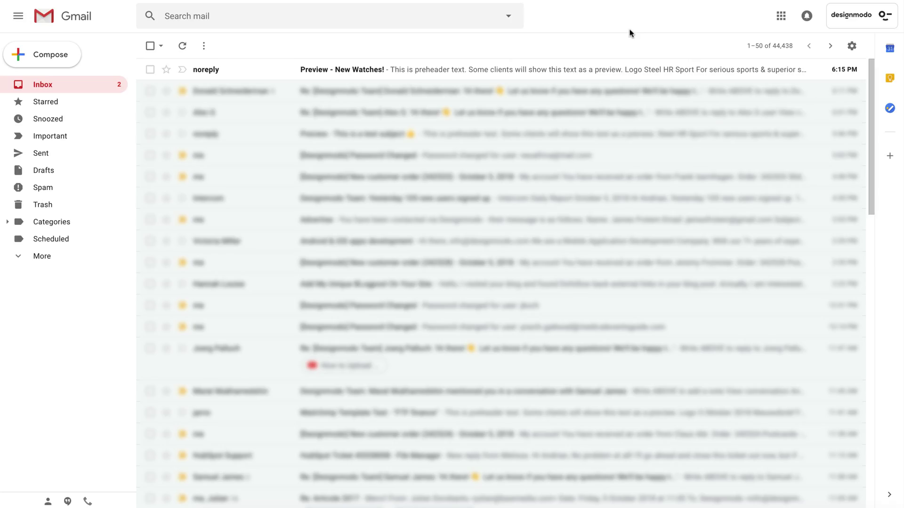
- Open 'Preview - New Watches!' in Gmail and scroll down to its footer and back up
click(397, 71)
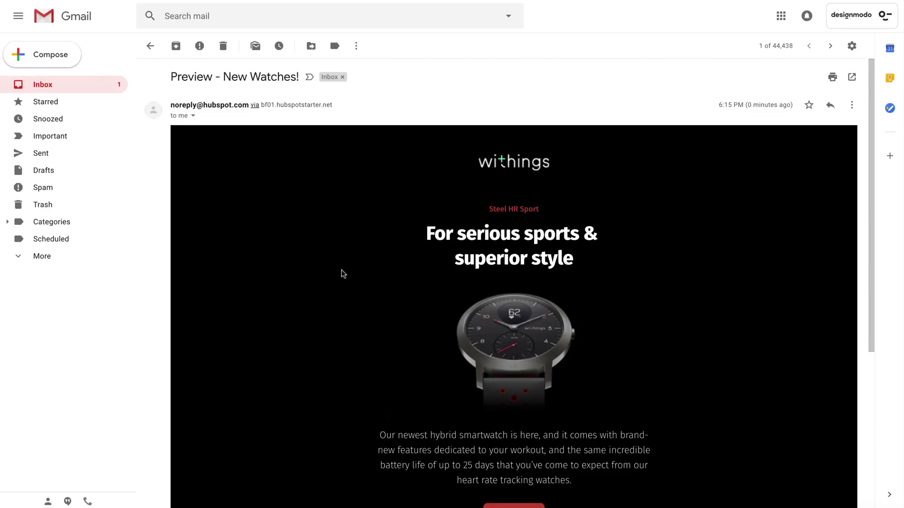
scroll(342, 270, down, 1)
scroll(342, 271, down, 1)
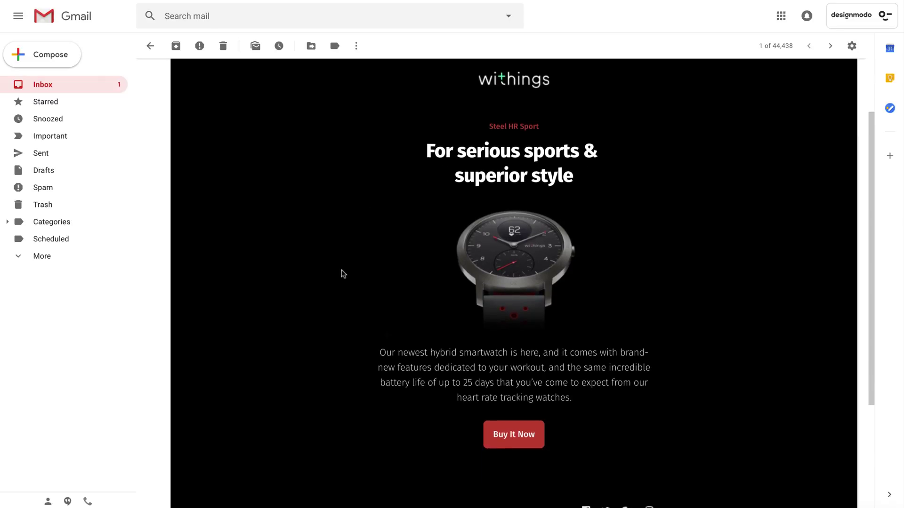
scroll(341, 271, down, 1)
scroll(342, 273, down, 1)
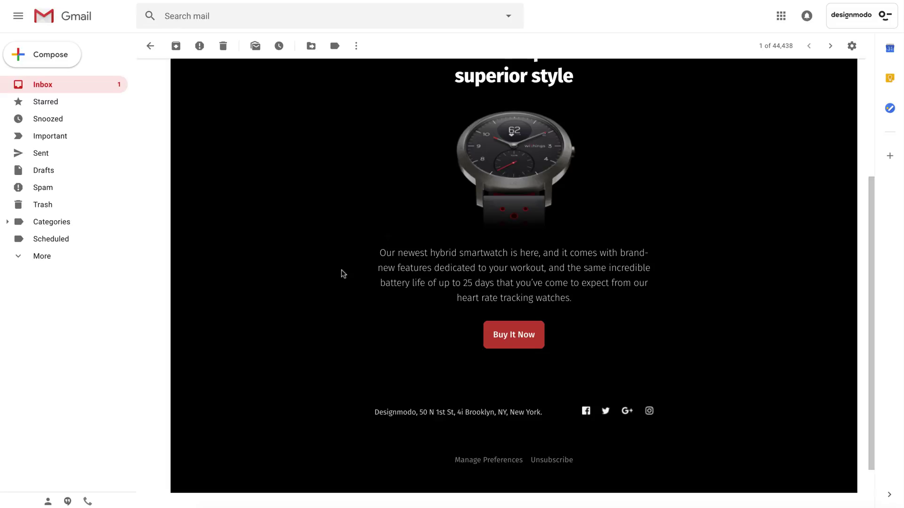
scroll(341, 273, up, 1)
scroll(342, 274, up, 2)
scroll(342, 274, up, 1)
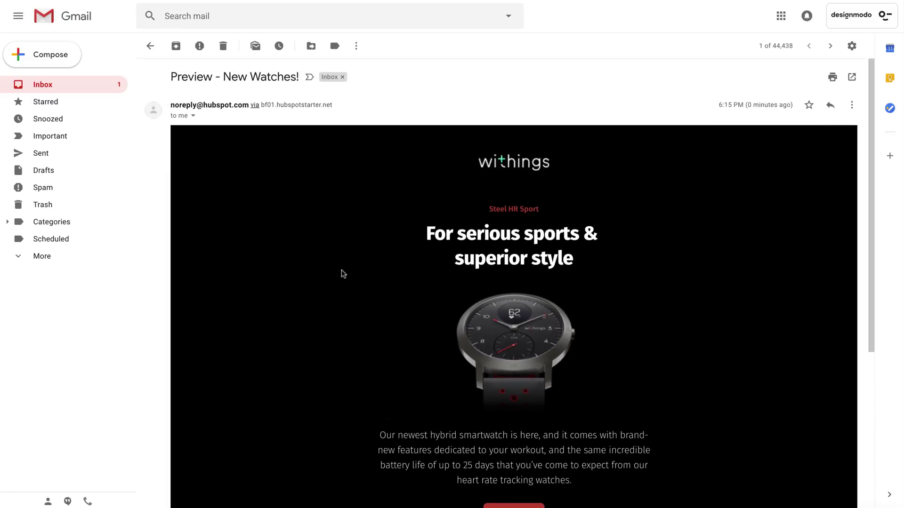